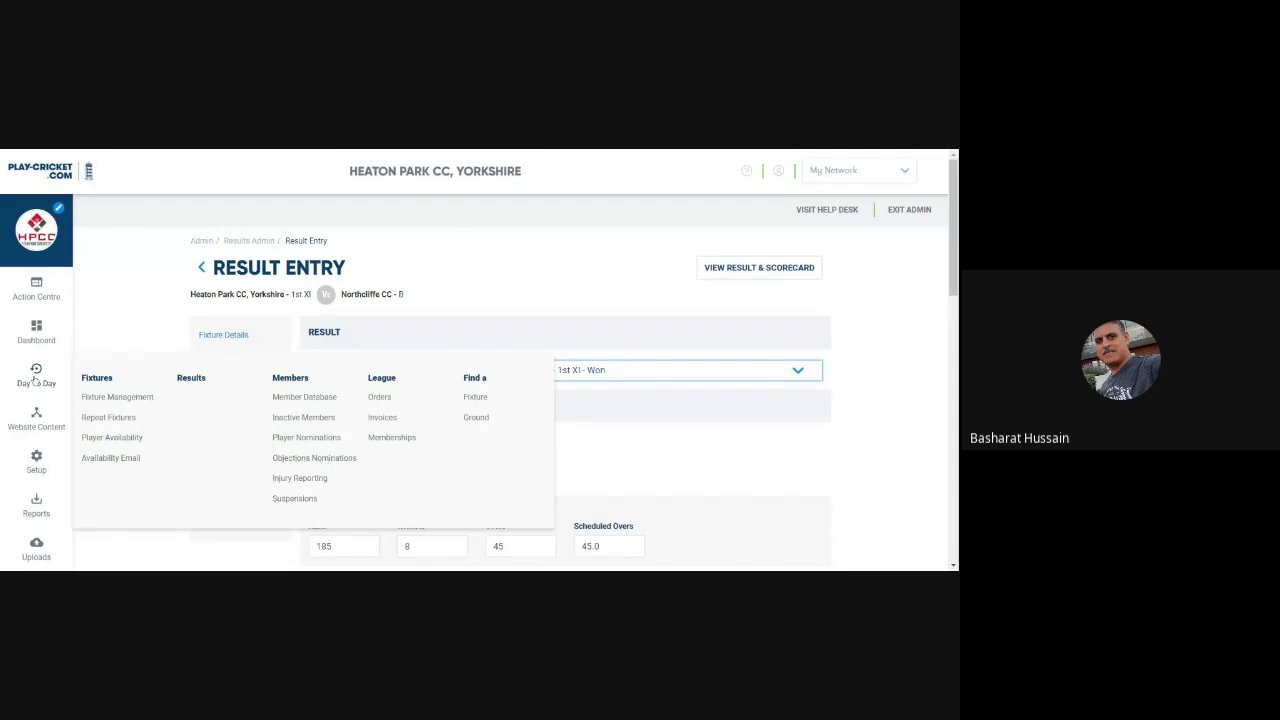
Open the Heaton Park 1st XI versus Northcliffe CC - B league match result for editing
click(191, 378)
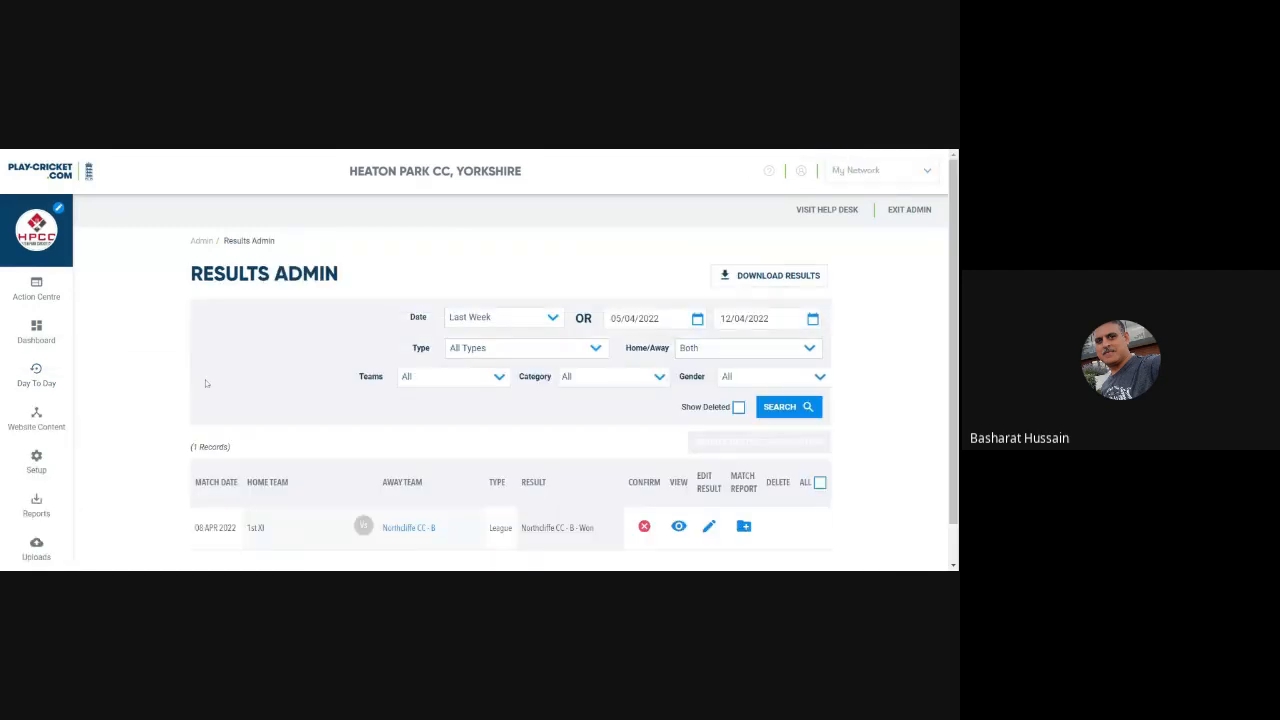
scroll(489, 425, down, 1)
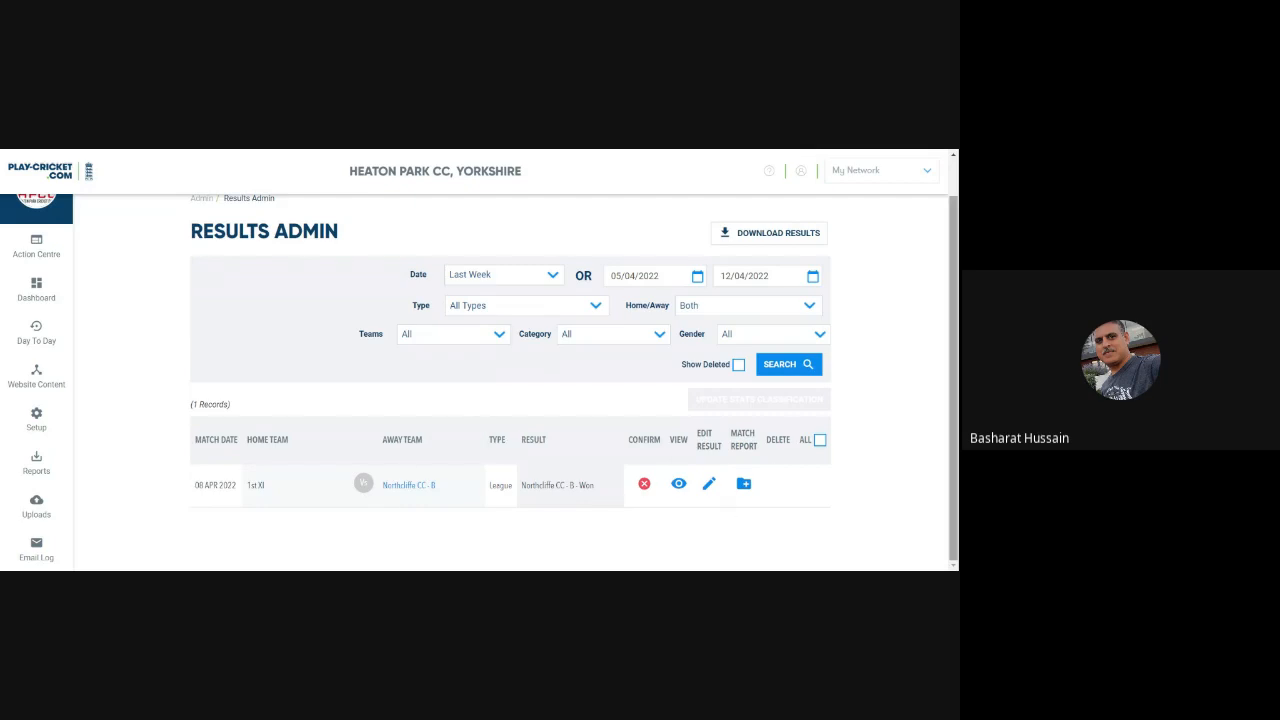
click(709, 484)
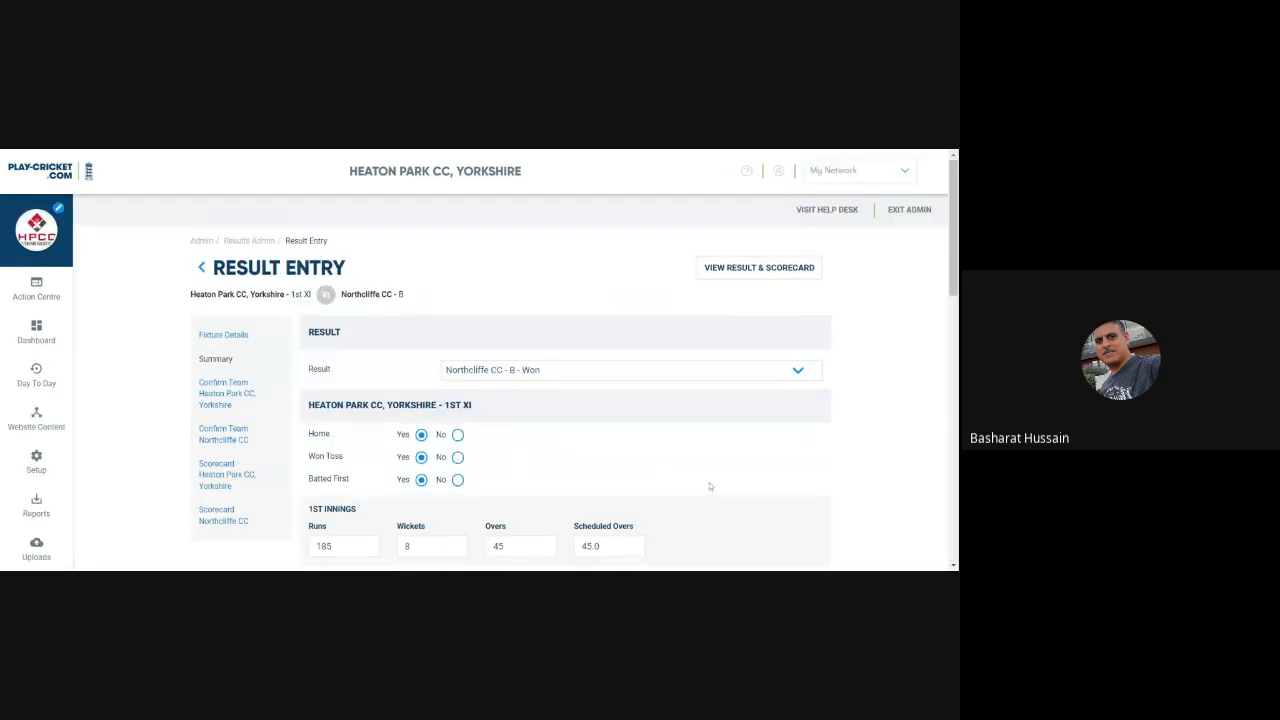
Set the match result to "Heaton Park CC, Yorkshire - 1st XI - Won"
click(563, 374)
click(573, 401)
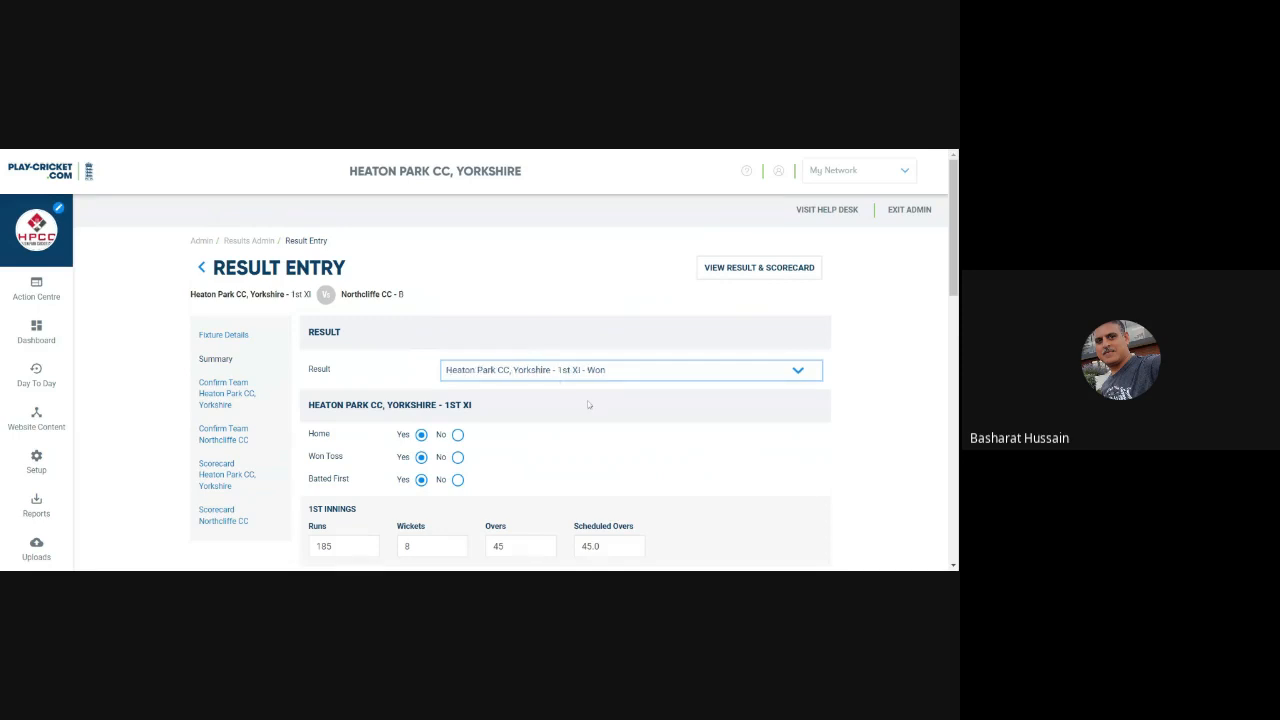
scroll(589, 404, down, 1)
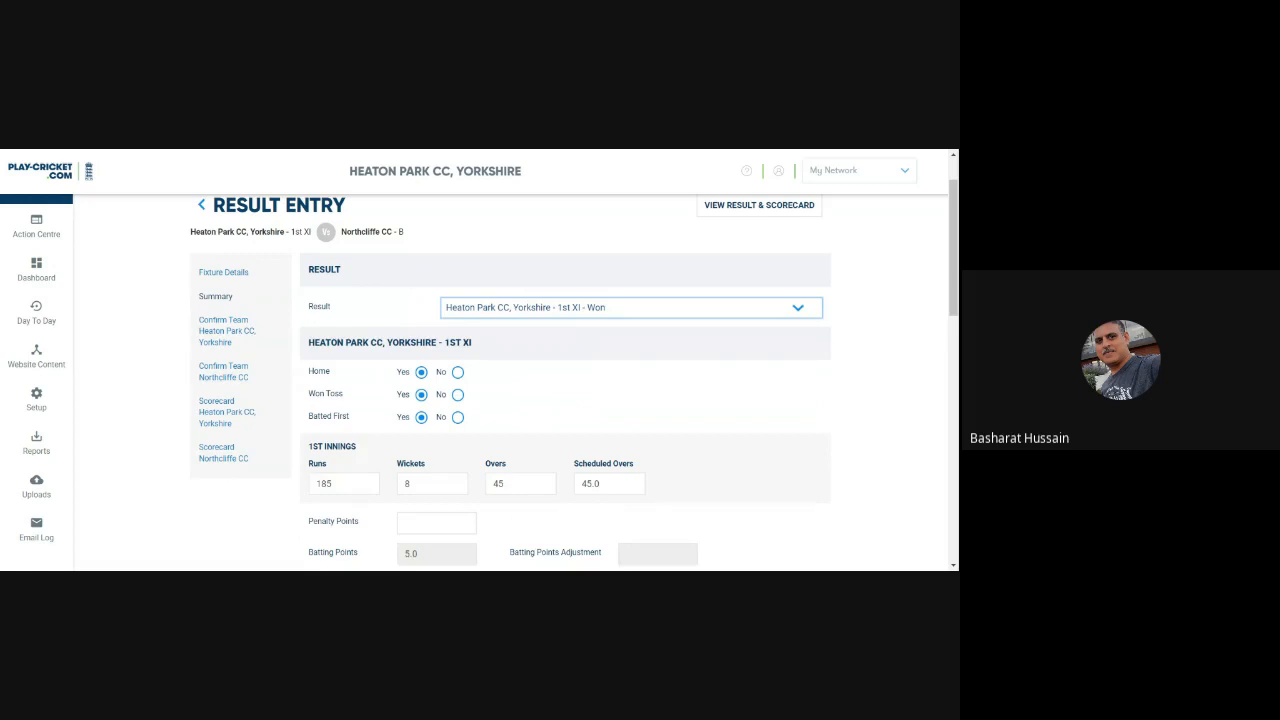
click(421, 311)
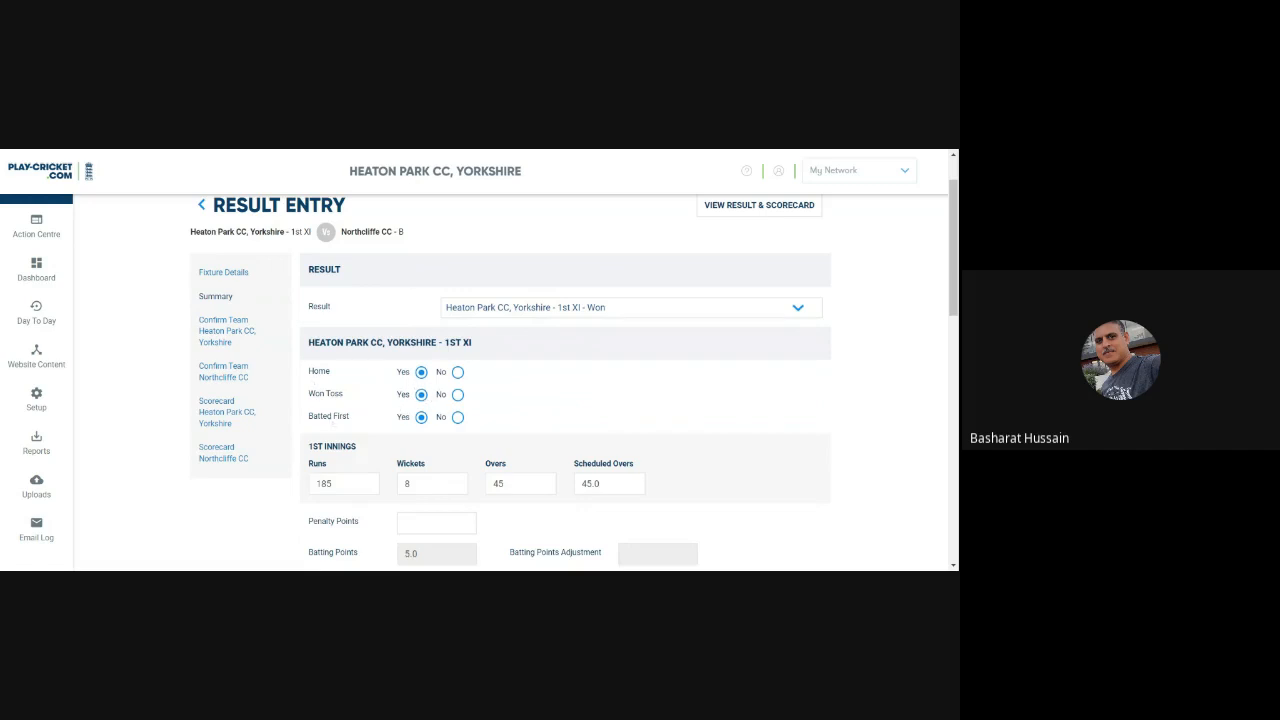
Set Heaton Park's 1st innings runs to 187
click(372, 485)
key(BackSpace)
text(7)
text(8)
key(Tab)
key(Tab)
Set Northcliffe CC - B's 1st innings to 176 runs and 45 overs
scroll(565, 380, down, 2)
scroll(428, 475, down, 2)
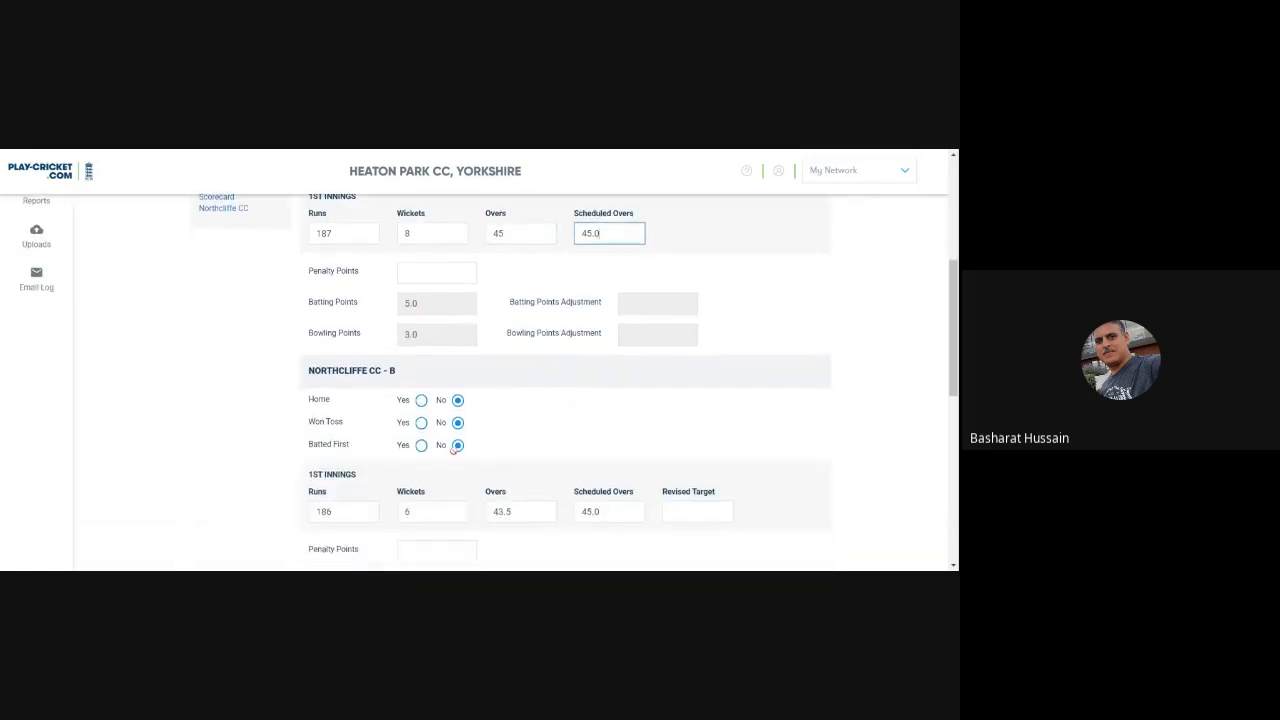
scroll(481, 414, down, 1)
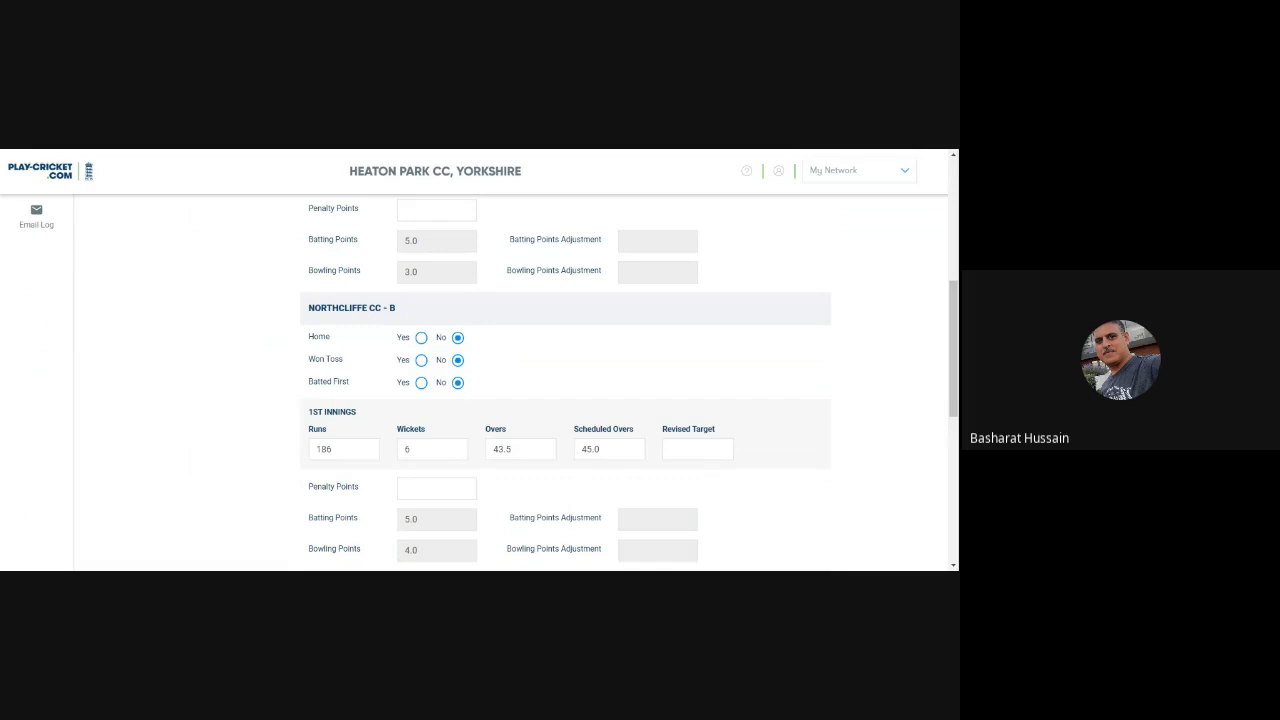
click(334, 449)
key(BackSpace)
key(BackSpace)
text(76)
key(Tab)
key(Tab)
key(BackSpace)
text(45)
click(518, 480)
Save the match result summary, leaving the event detail and highlights blank
scroll(438, 480, down, 1)
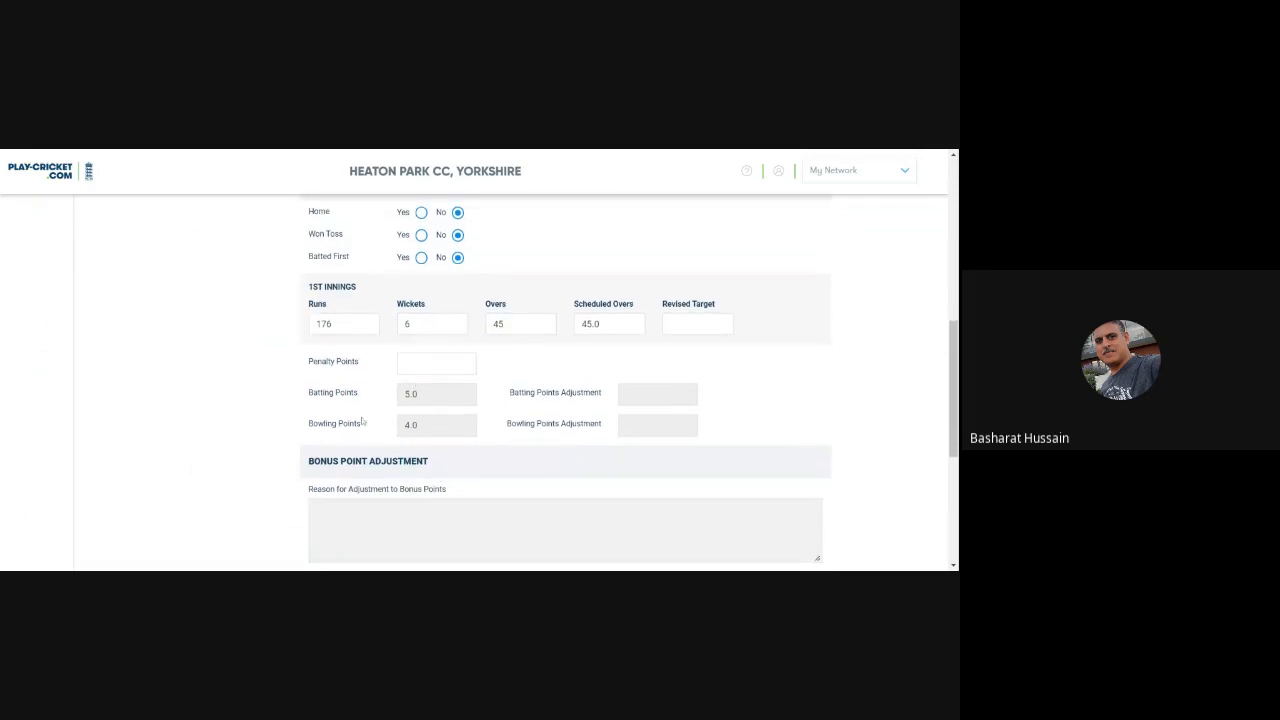
scroll(543, 466, down, 3)
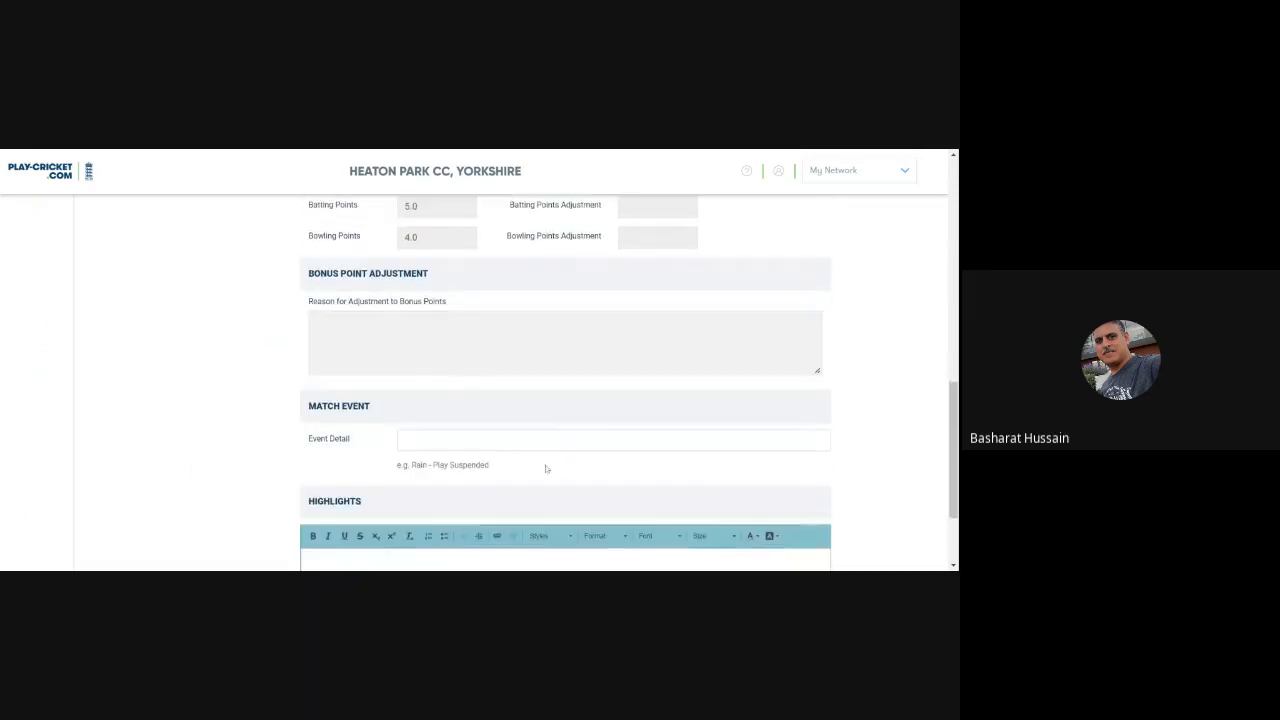
scroll(543, 466, down, 2)
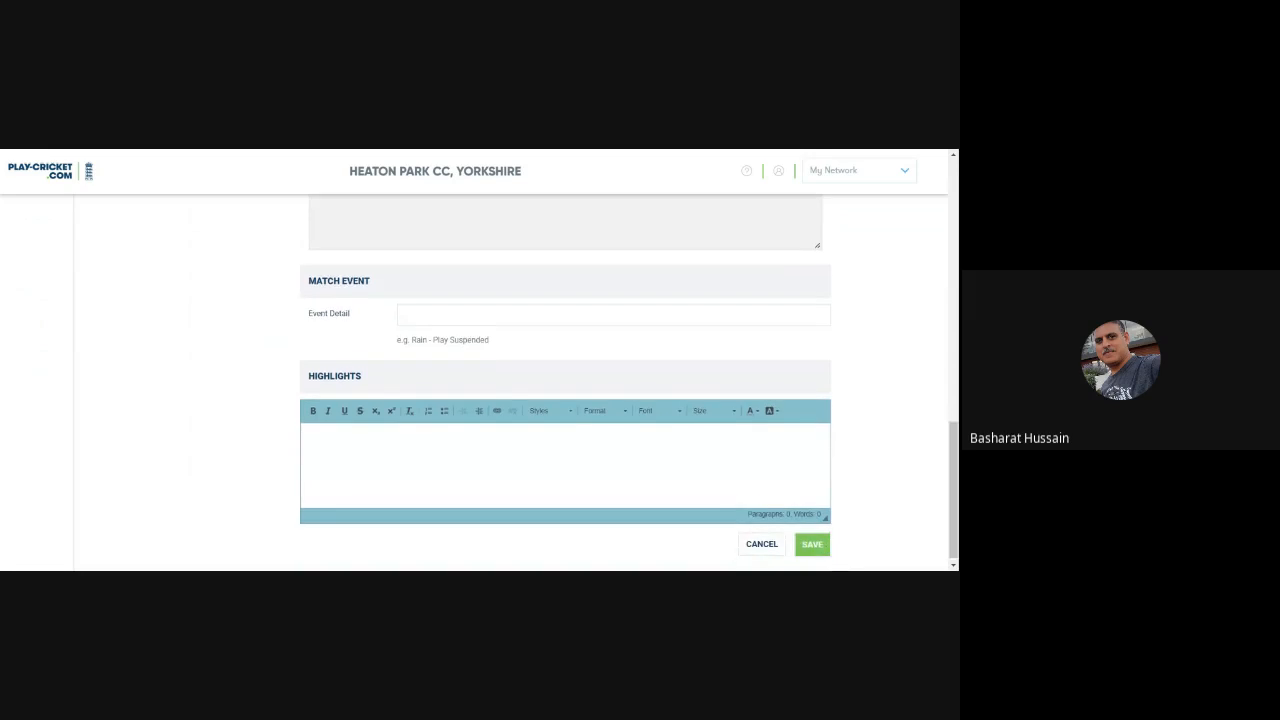
click(813, 538)
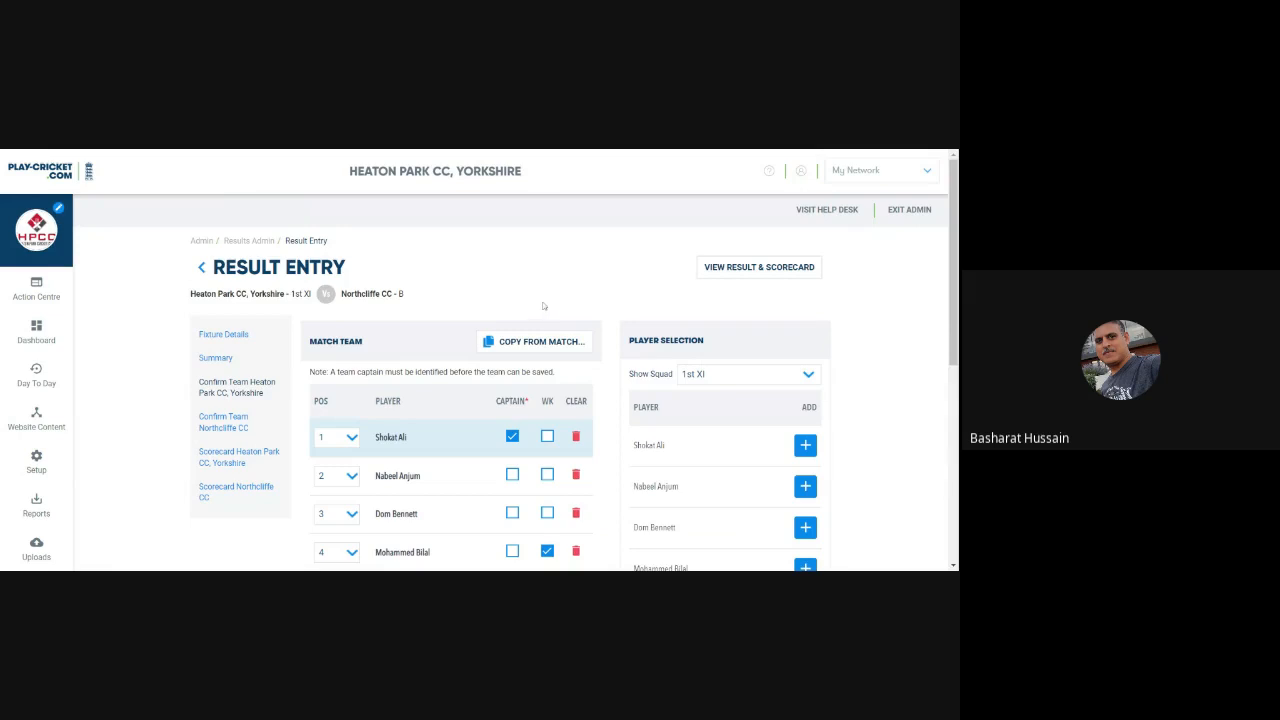
Try to replace the Heaton Park player in position 10 with the player listed in position 8, and save the team
scroll(391, 412, down, 2)
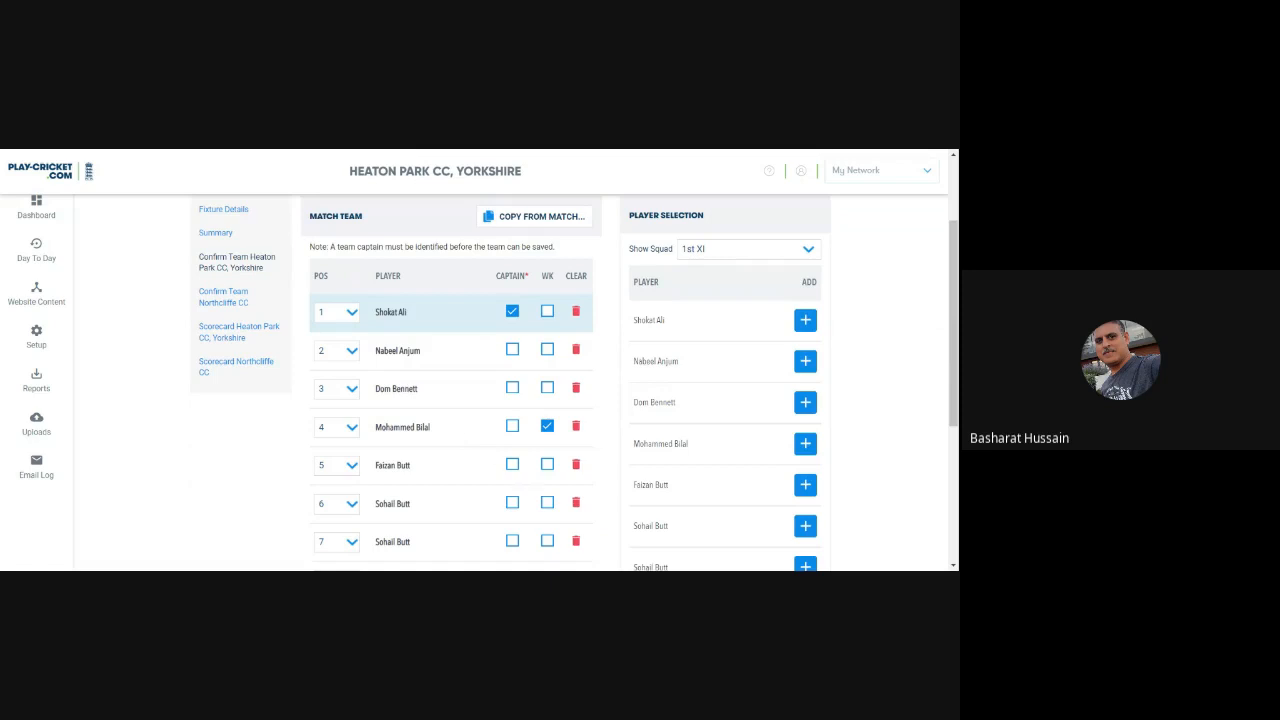
scroll(431, 455, down, 5)
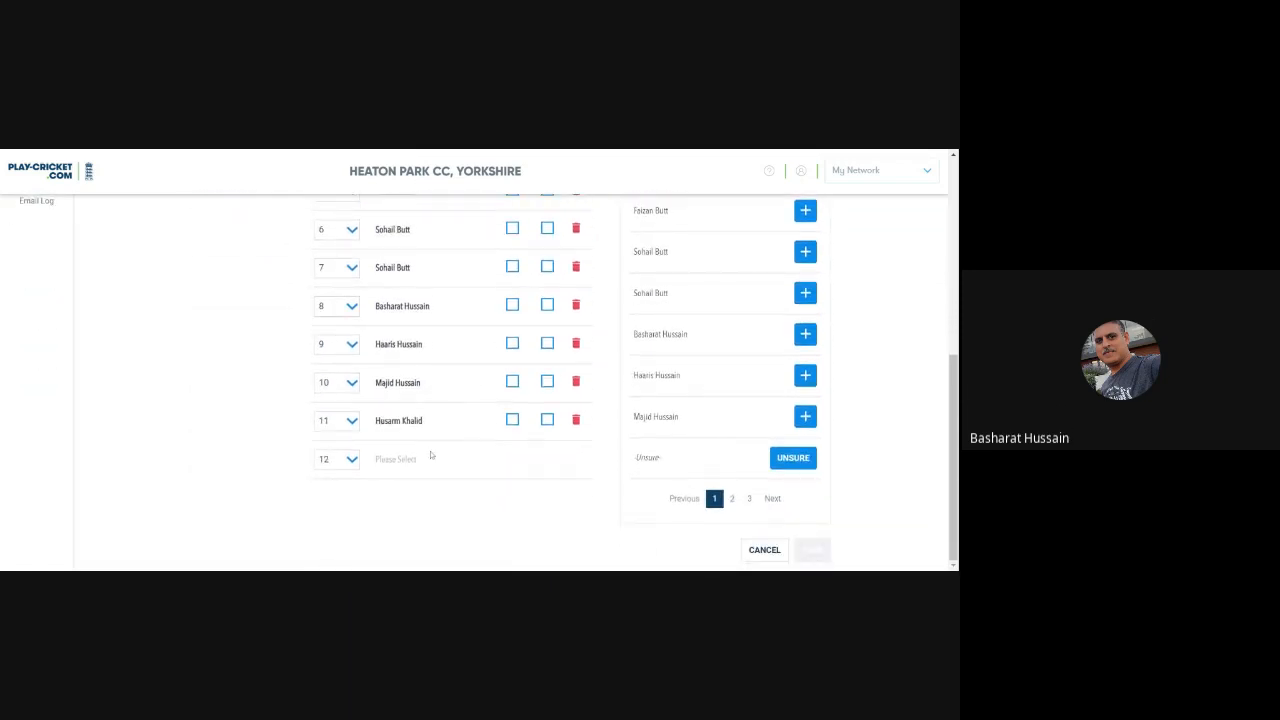
scroll(795, 378, up, 6)
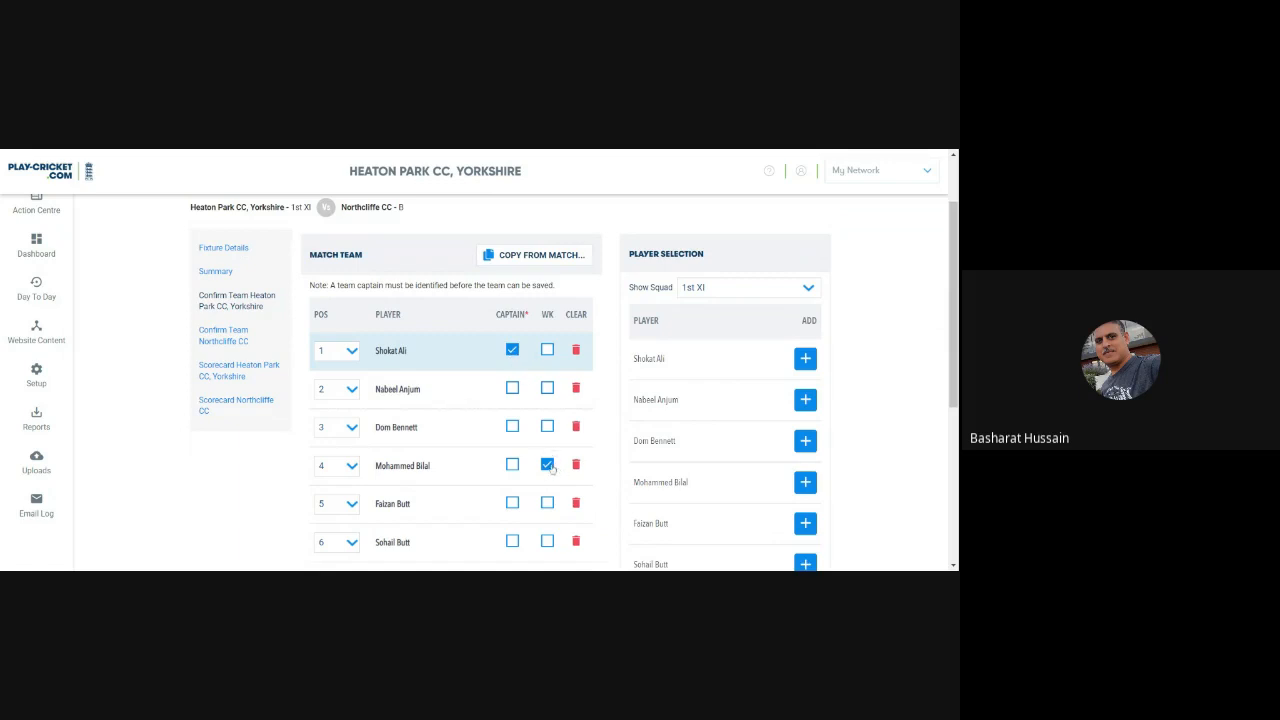
scroll(572, 472, down, 5)
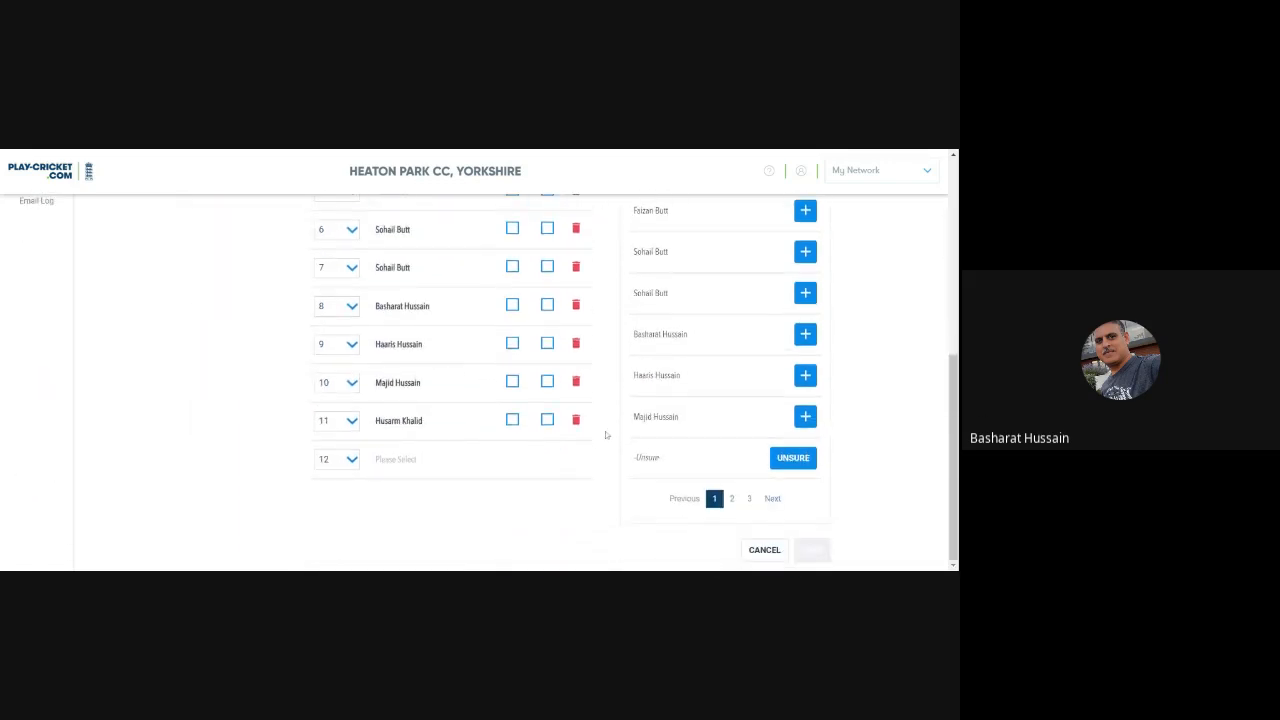
click(576, 382)
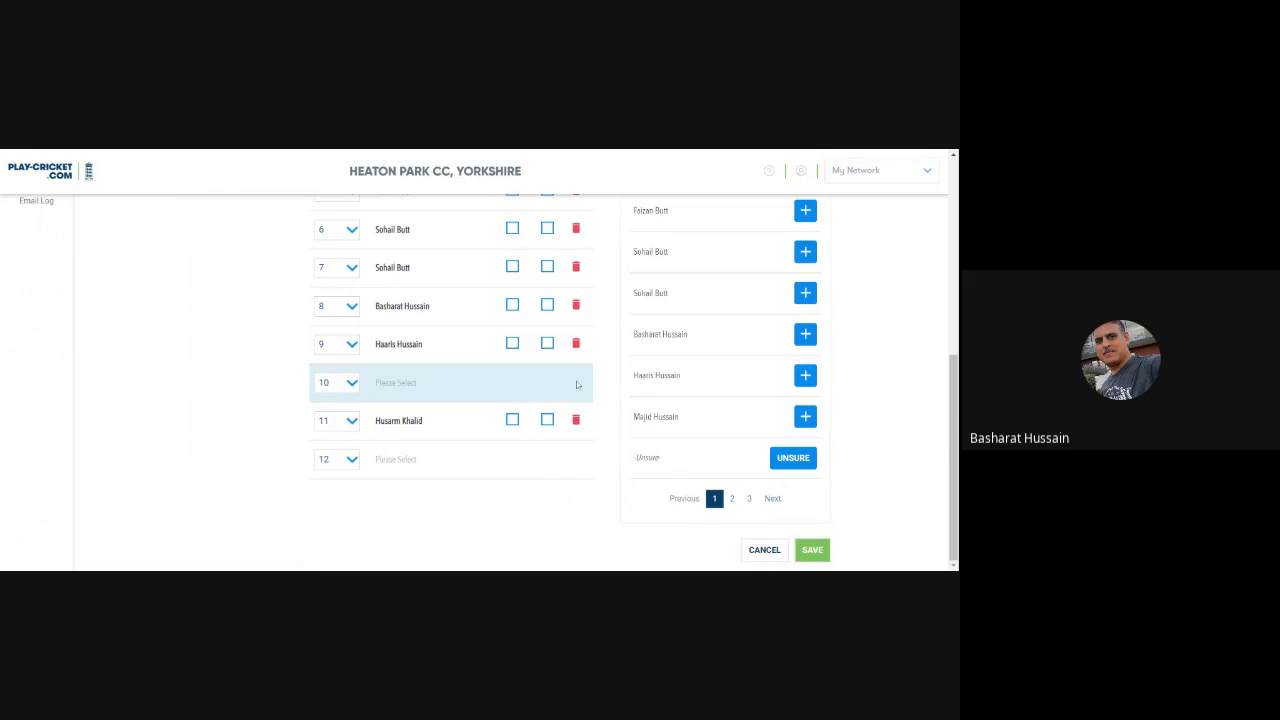
click(805, 335)
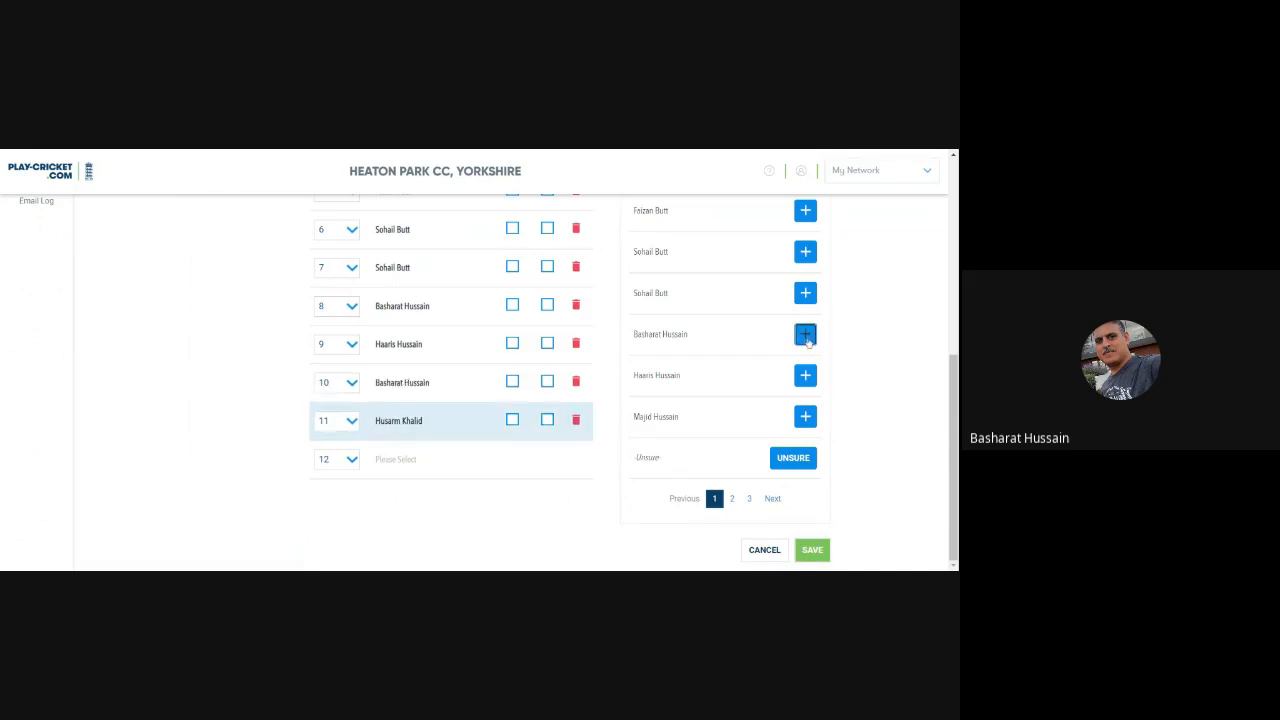
click(812, 551)
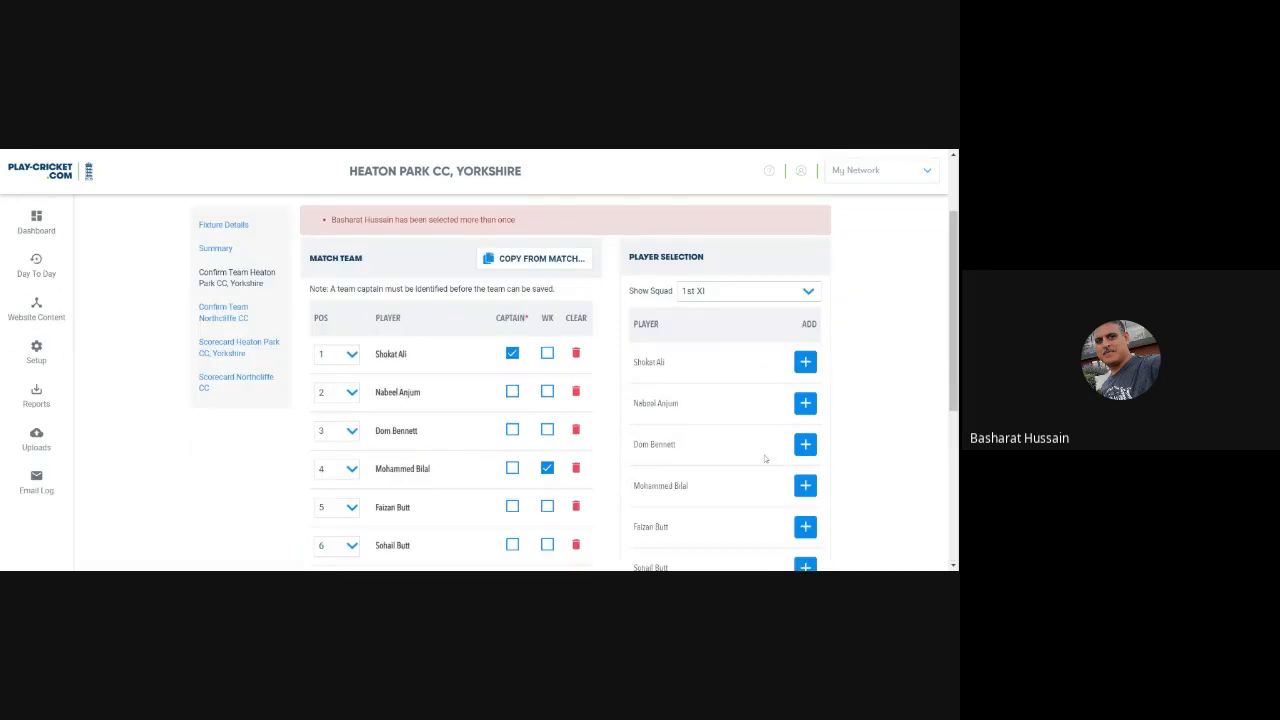
Try replacing the Heaton Park player in position 10 with the player listed in position 5
scroll(390, 290, down, 2)
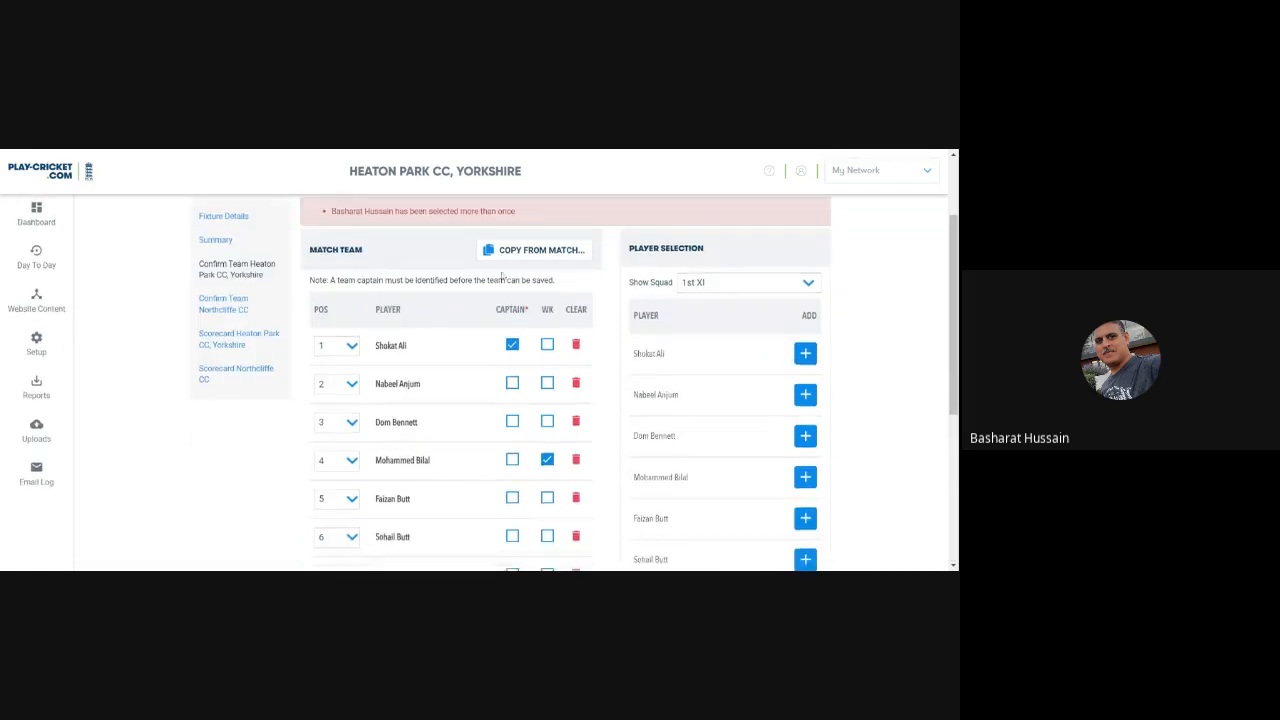
scroll(410, 320, up, 1)
scroll(421, 332, down, 1)
scroll(418, 360, down, 2)
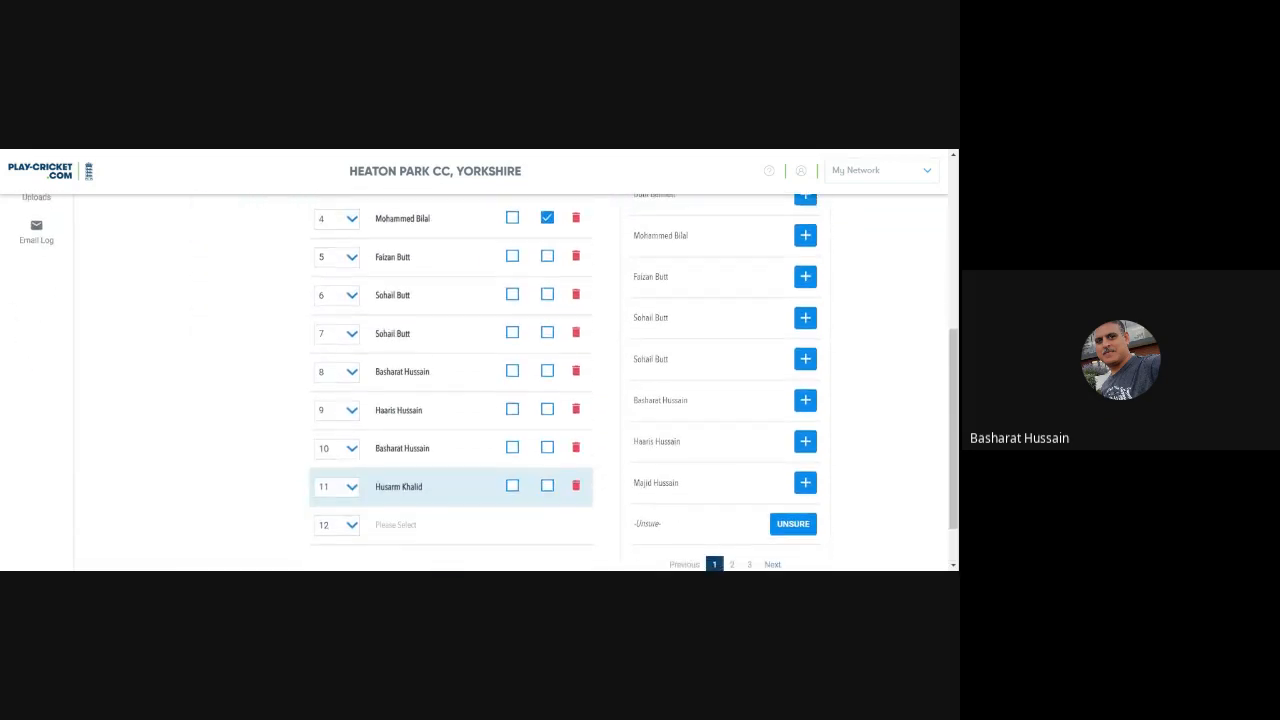
click(576, 449)
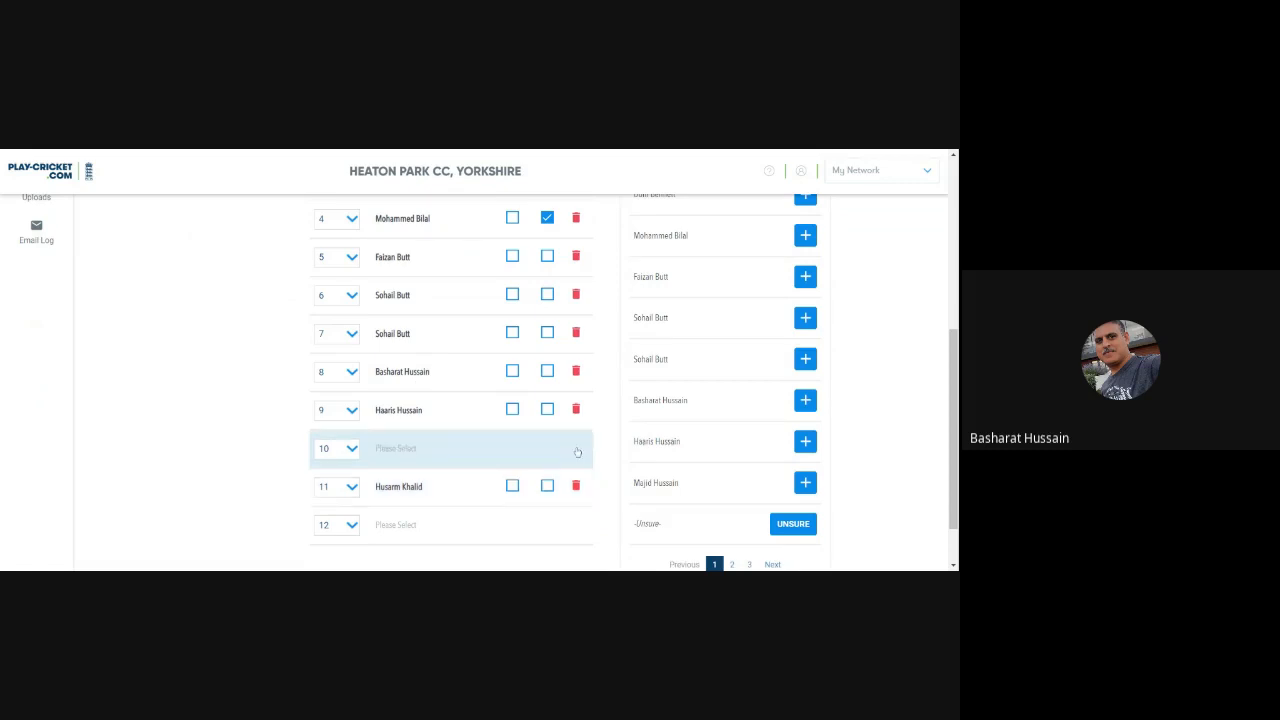
click(806, 277)
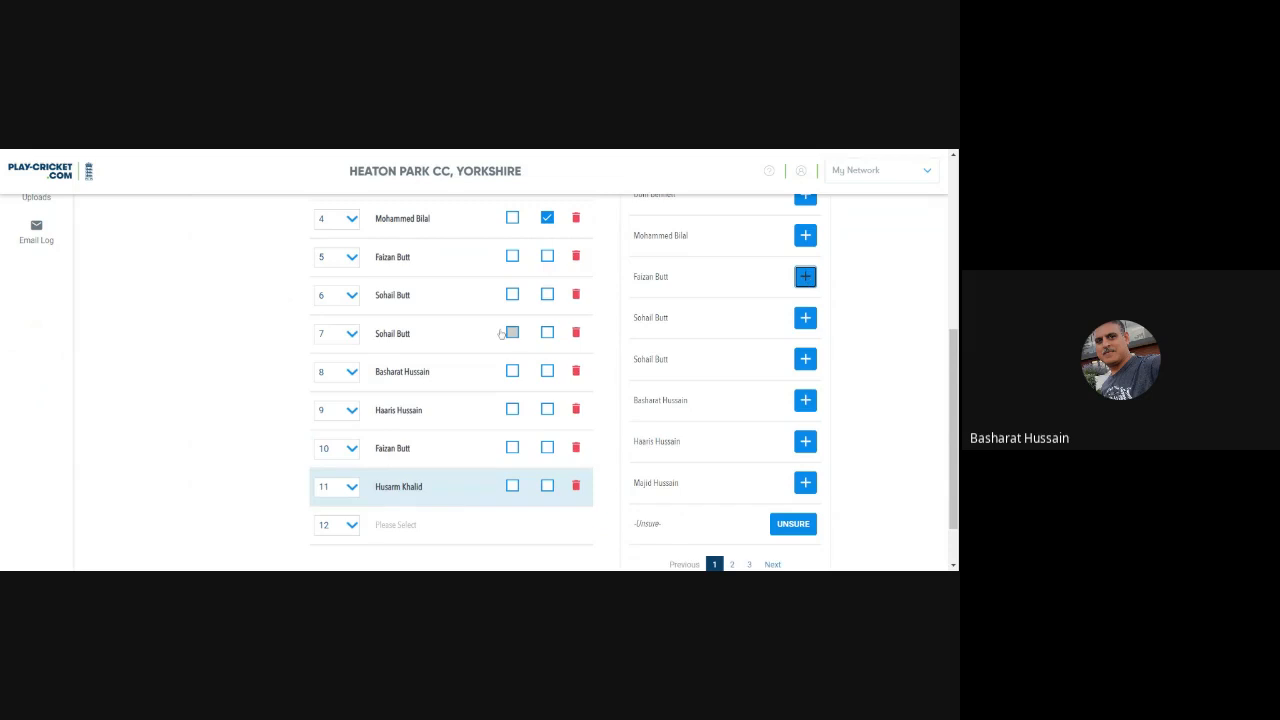
Replace the player in position 10 with the second-to-last player on page 3 of the 1st XI squad, and save the team
click(575, 449)
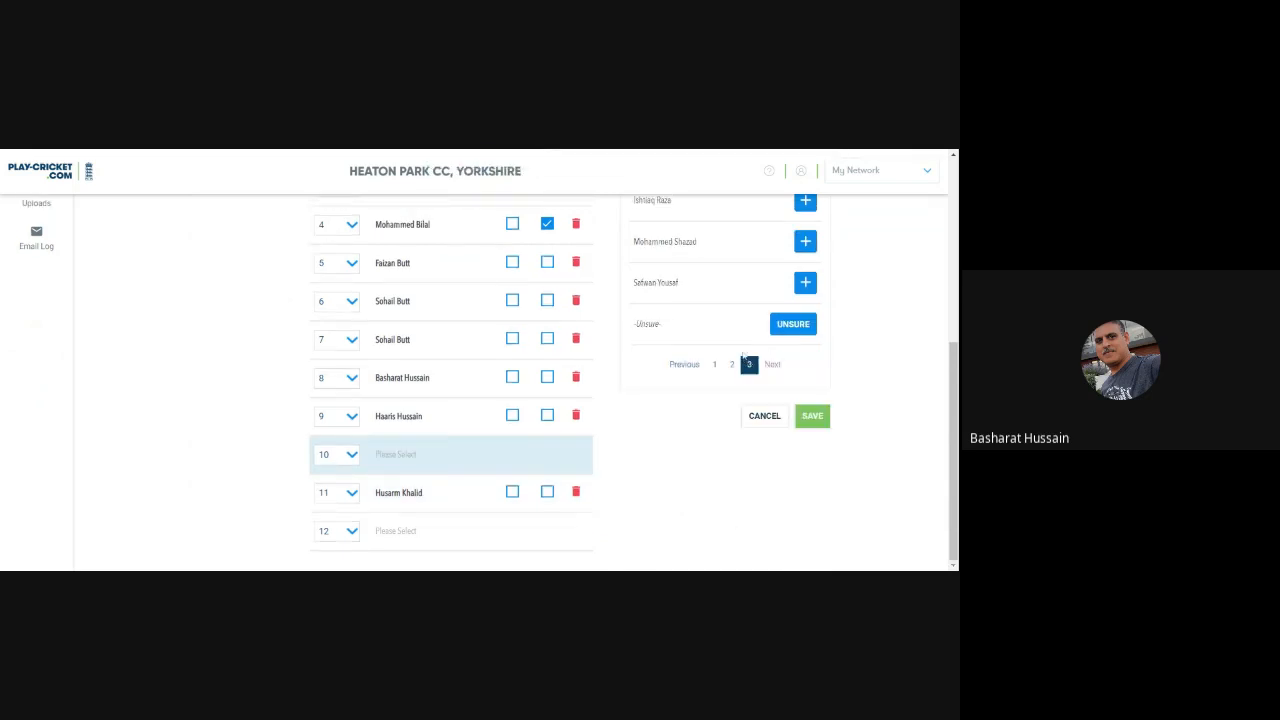
click(805, 242)
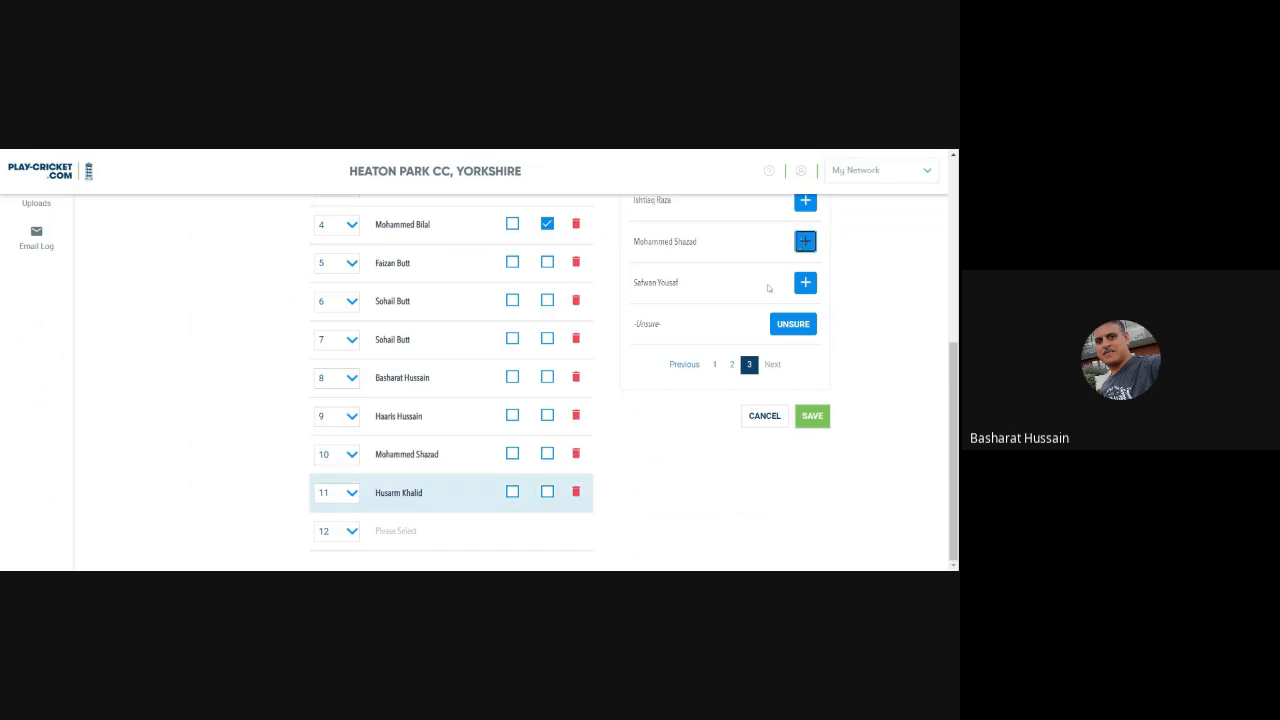
click(808, 418)
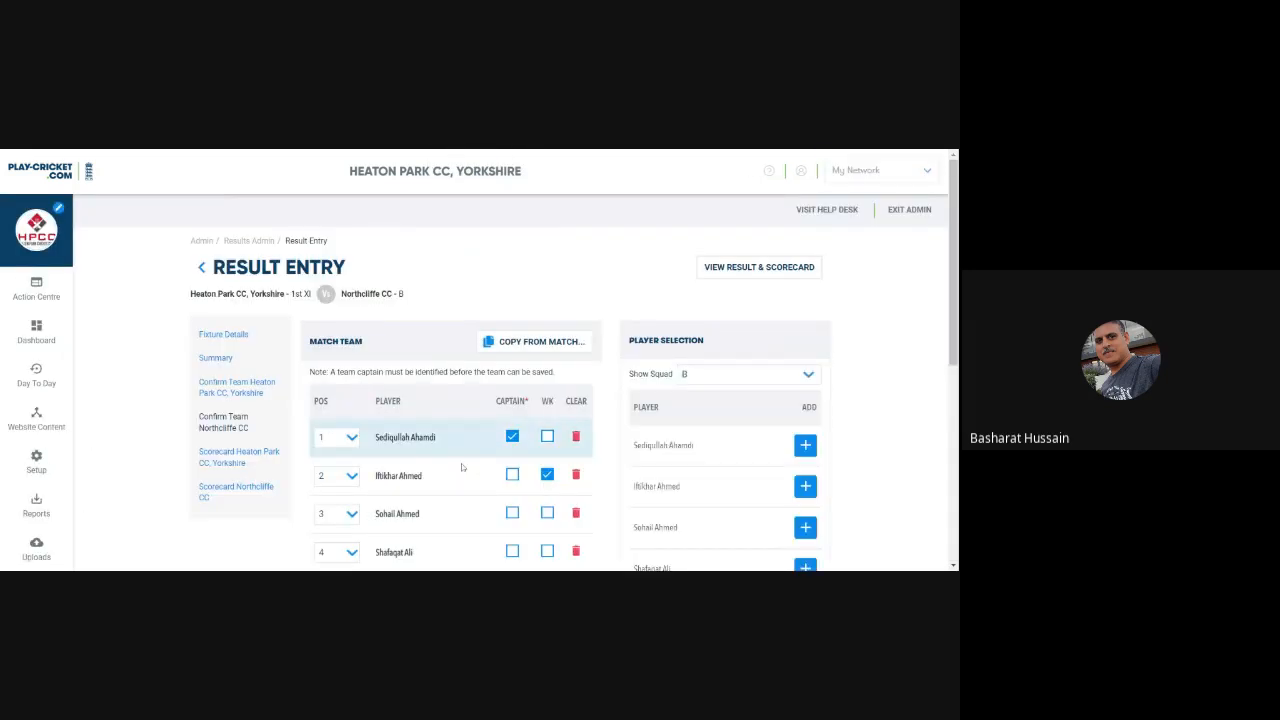
Replace the Northcliffe player in position 10 with the sixth player on page 2 of the B squad list
scroll(463, 468, down, 3)
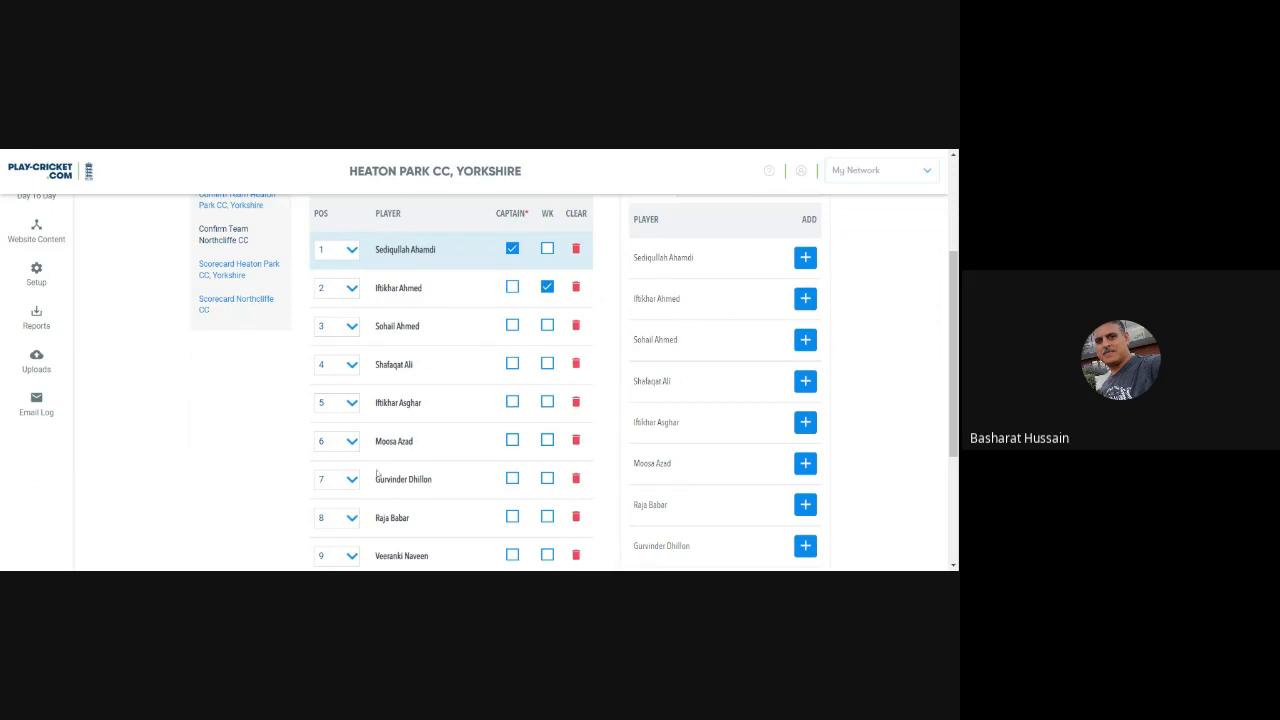
scroll(706, 458, down, 3)
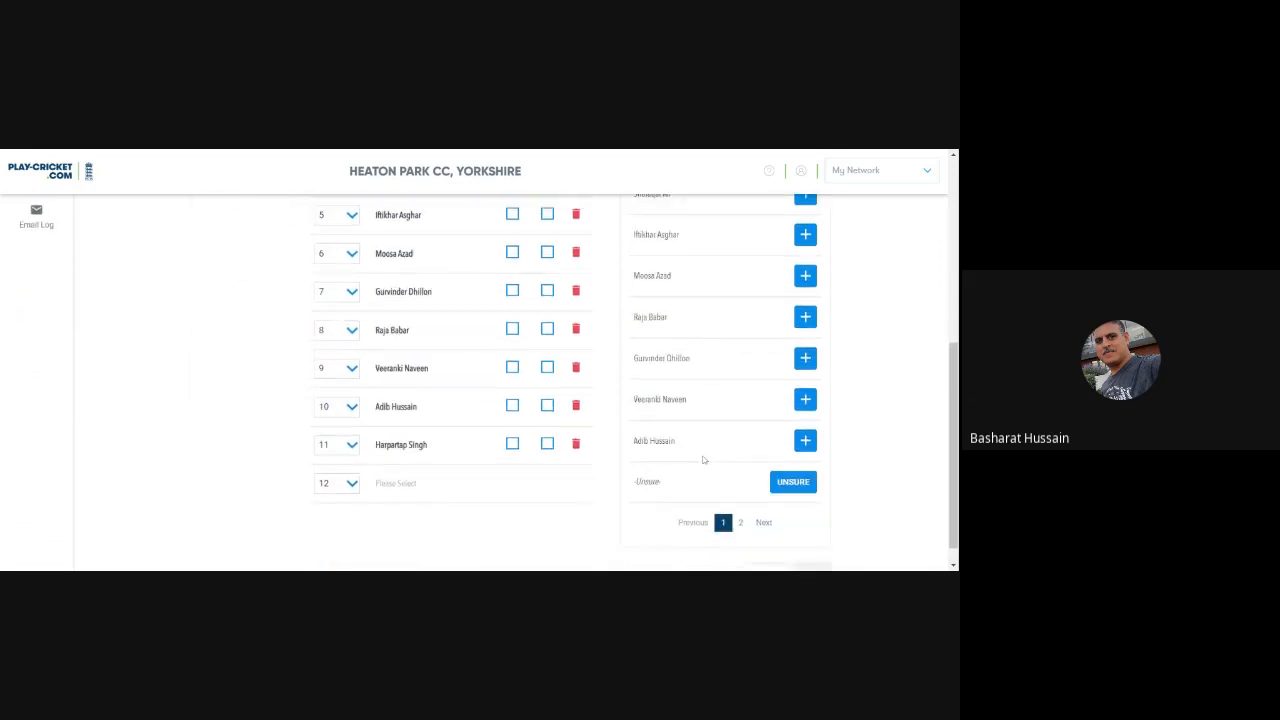
scroll(703, 460, down, 1)
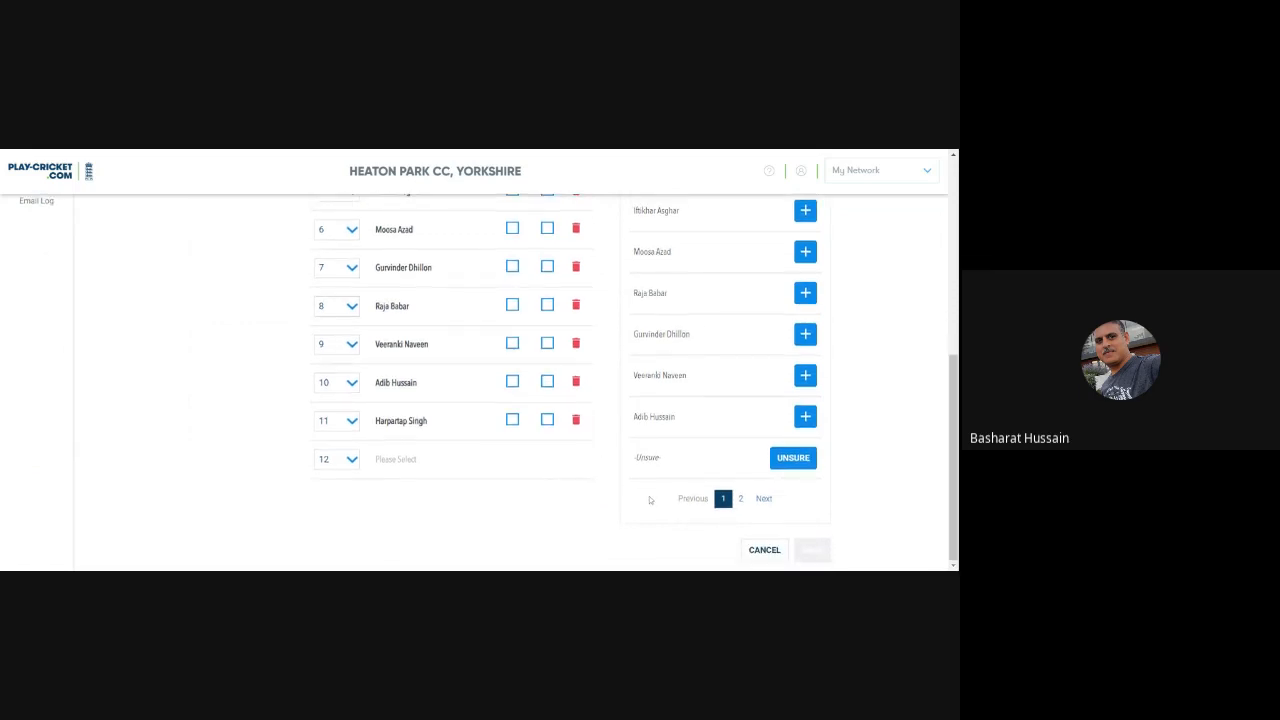
click(576, 382)
click(741, 498)
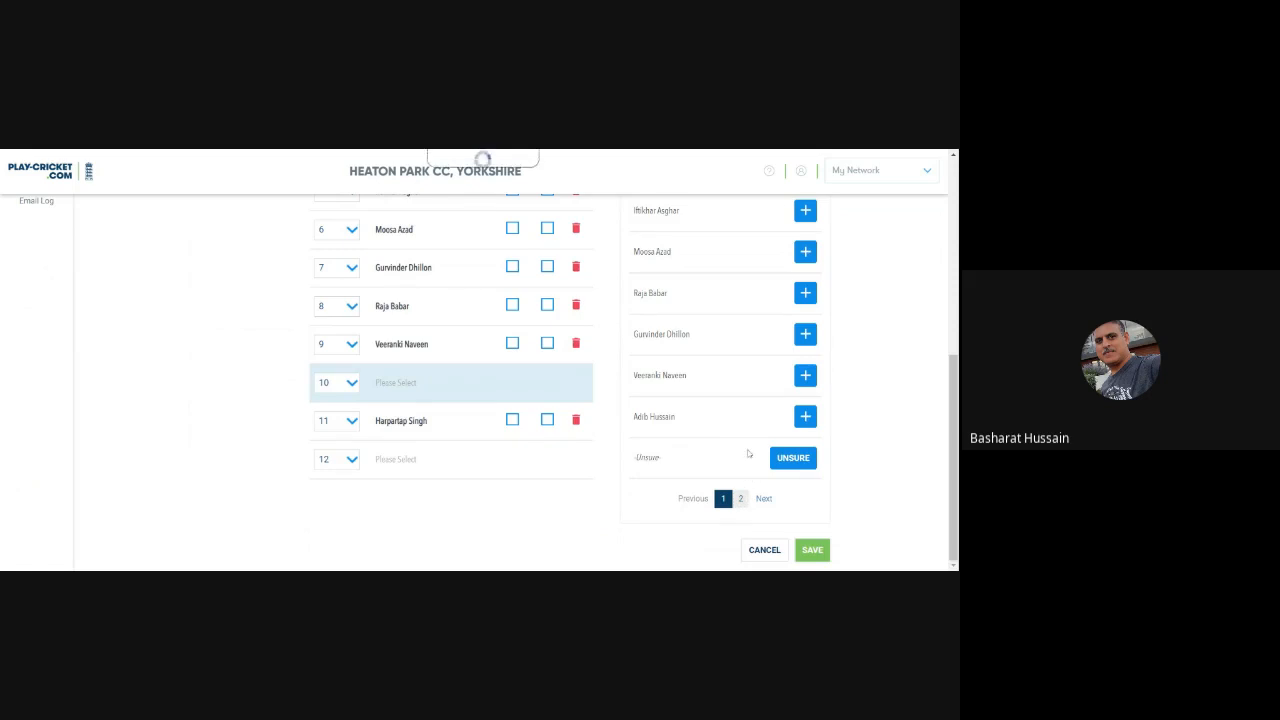
click(805, 292)
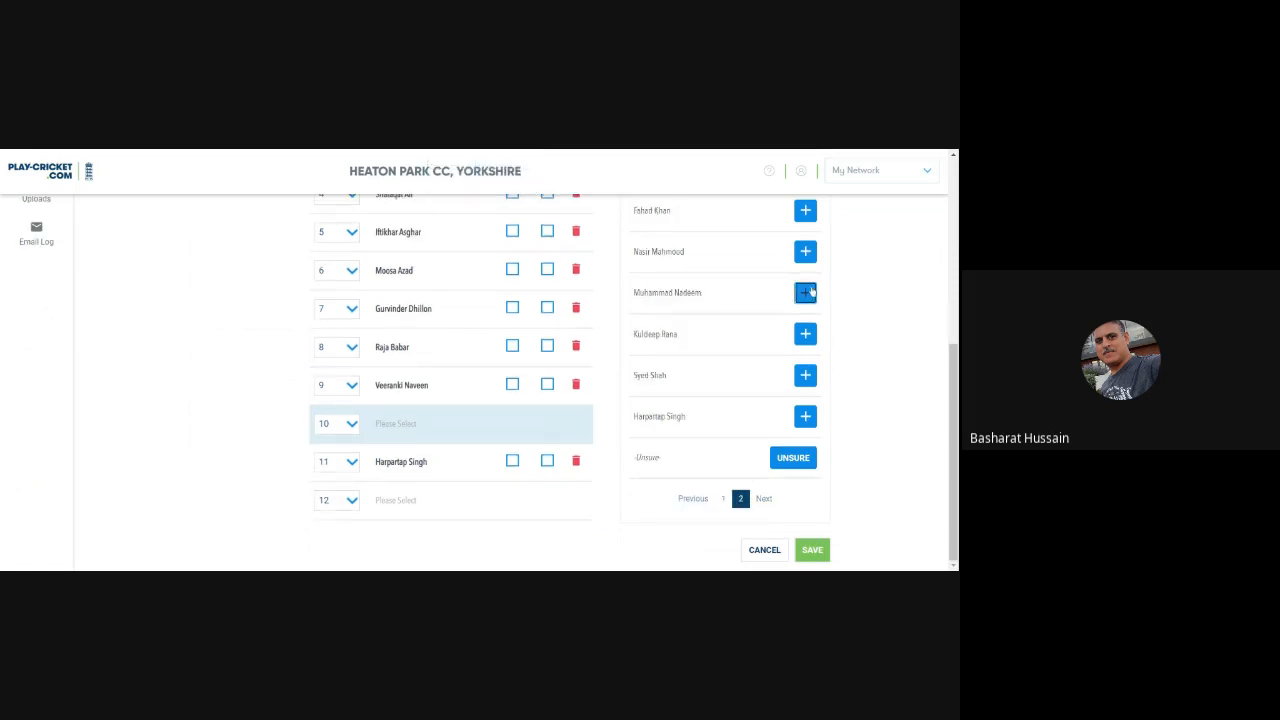
Check the captain and wicketkeeper selections, and save the Northcliffe match team
scroll(590, 503, up, 3)
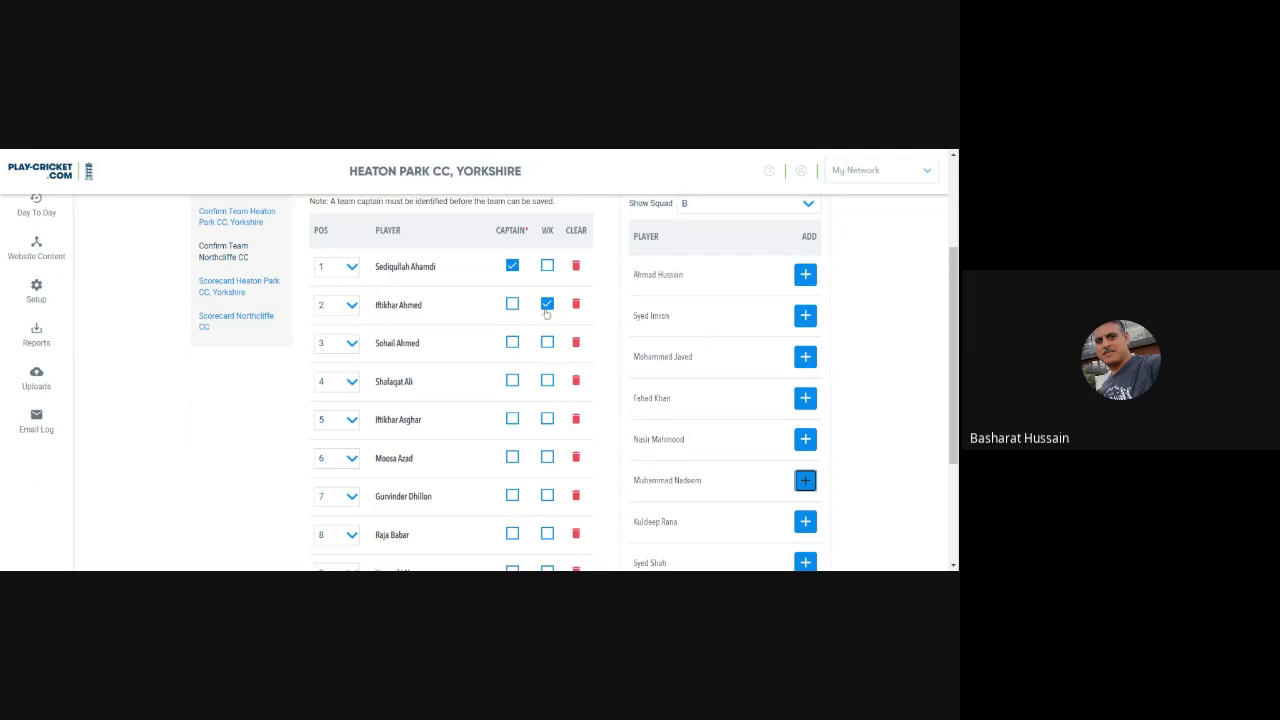
scroll(531, 316, down, 3)
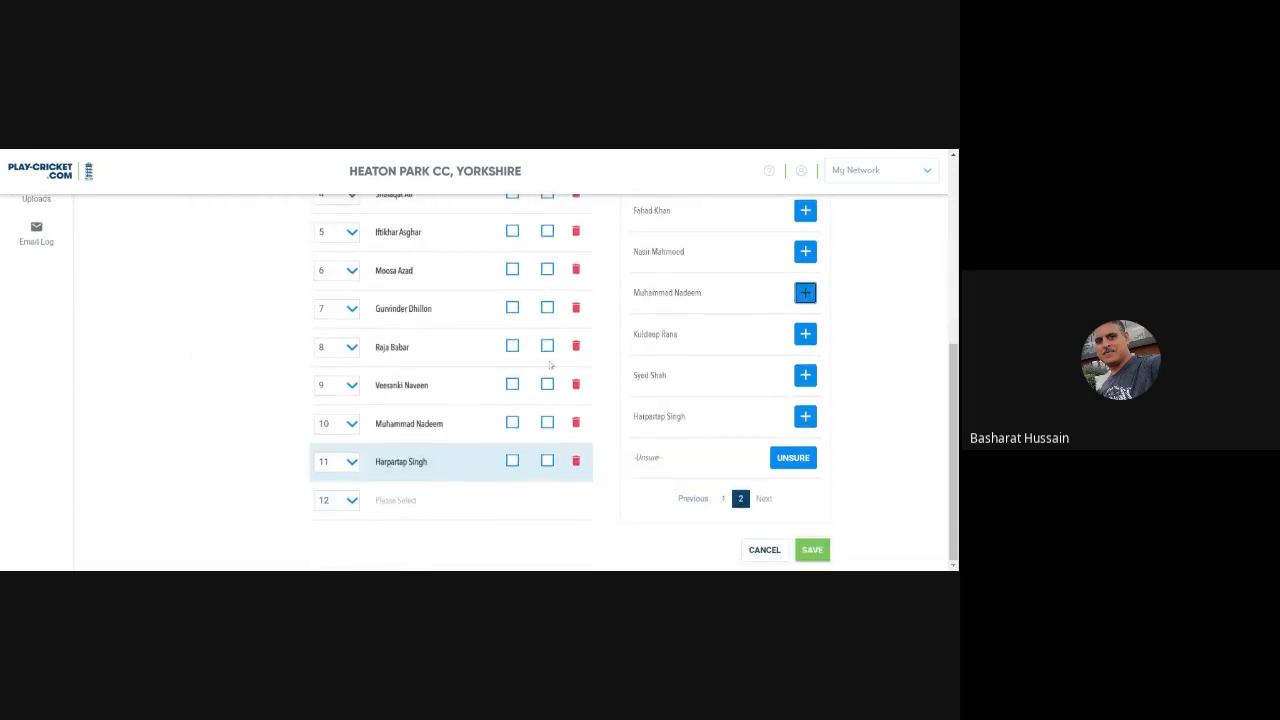
click(812, 550)
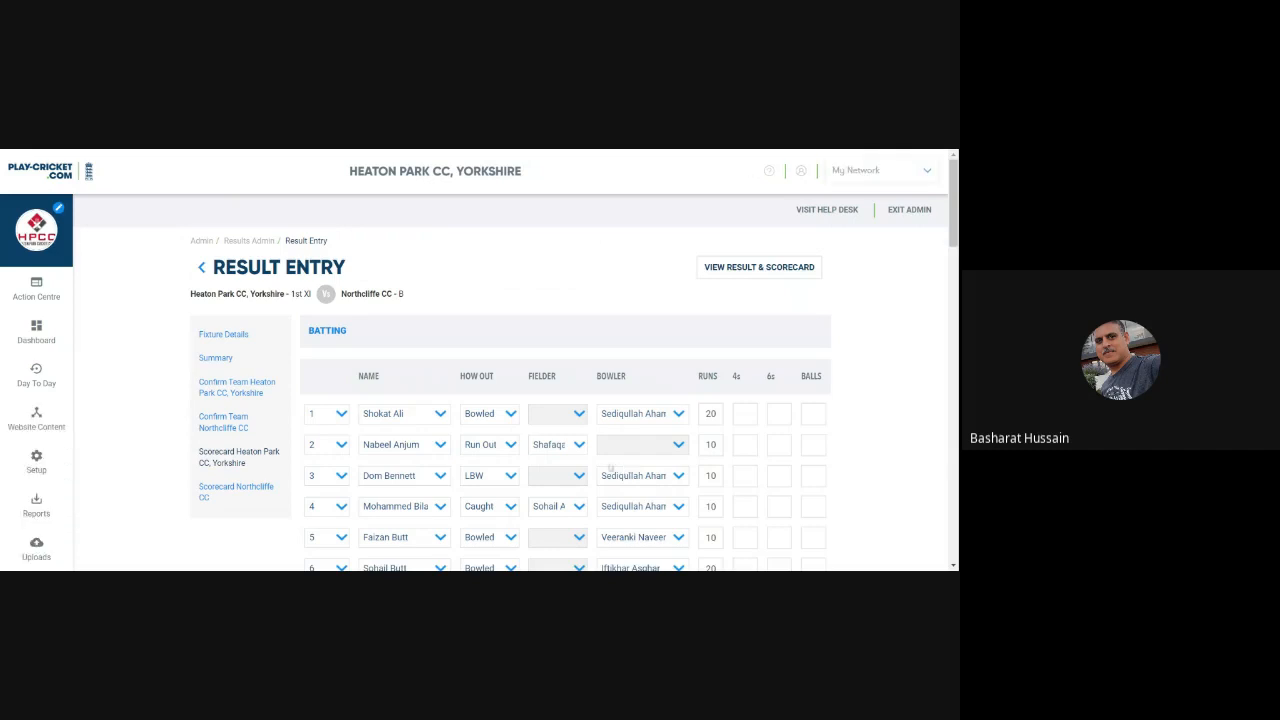
Set the opening batter's runs to 22 in the Heaton Park batting scorecard
scroll(525, 428, down, 2)
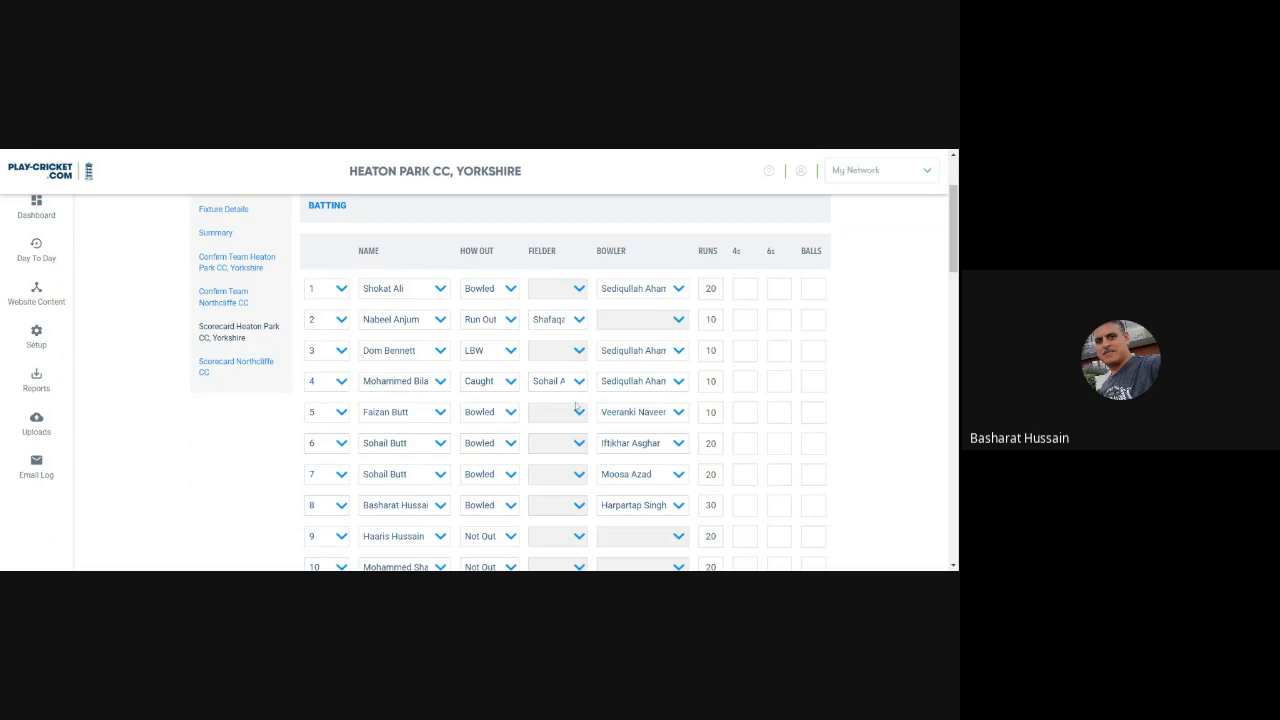
scroll(657, 288, down, 3)
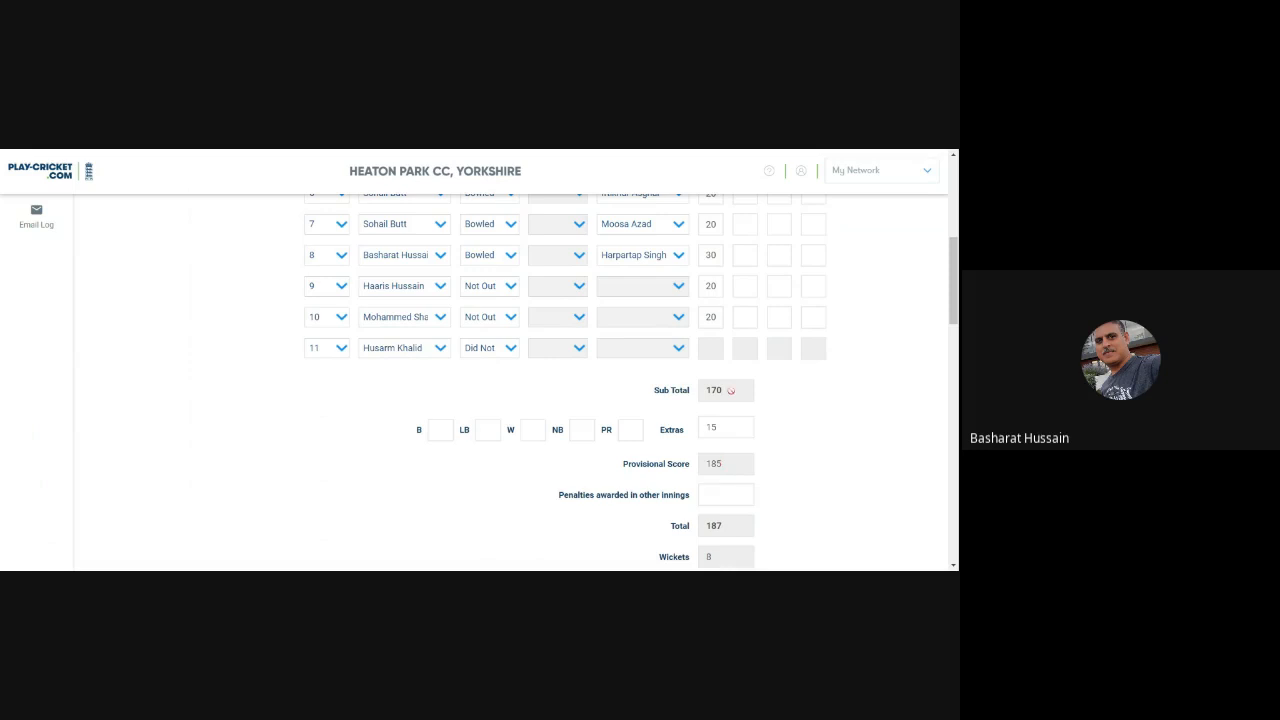
scroll(732, 377, up, 5)
click(717, 415)
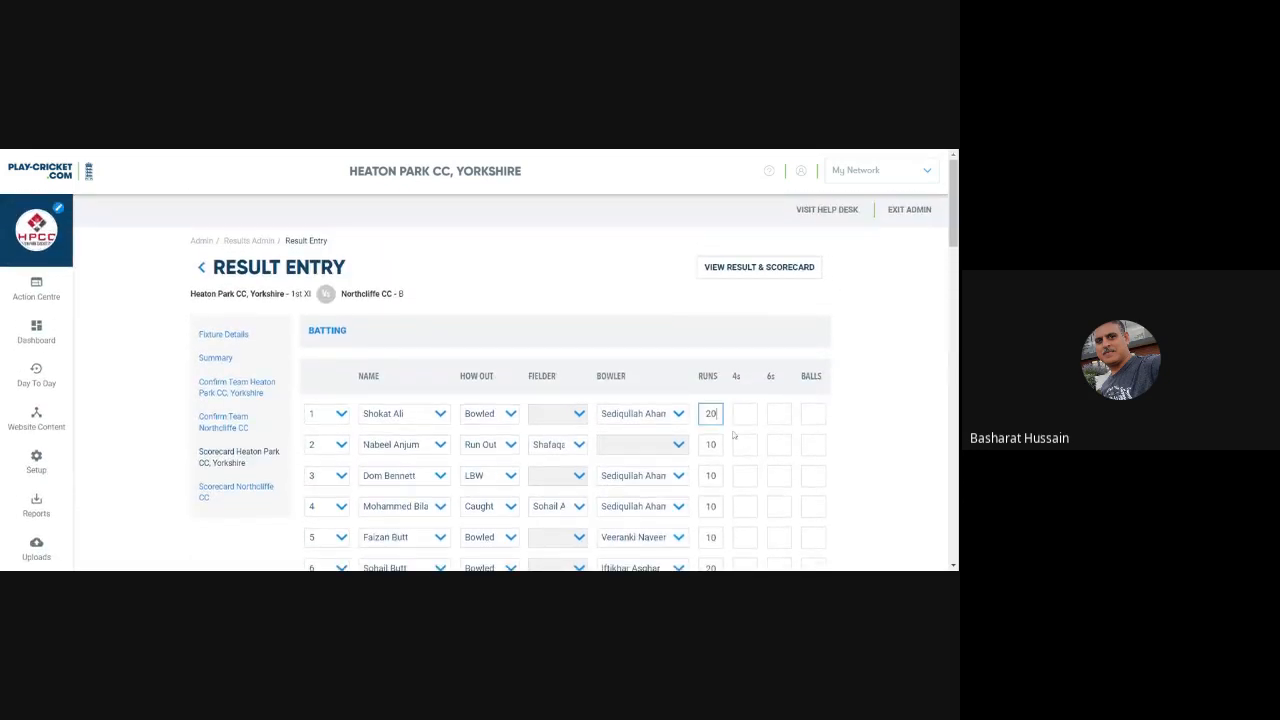
key(BackSpace)
text(2)
click(745, 445)
Review the extras, fall of wickets and bowling figures of the Heaton Park innings, and try to save the scorecard
scroll(743, 440, down, 7)
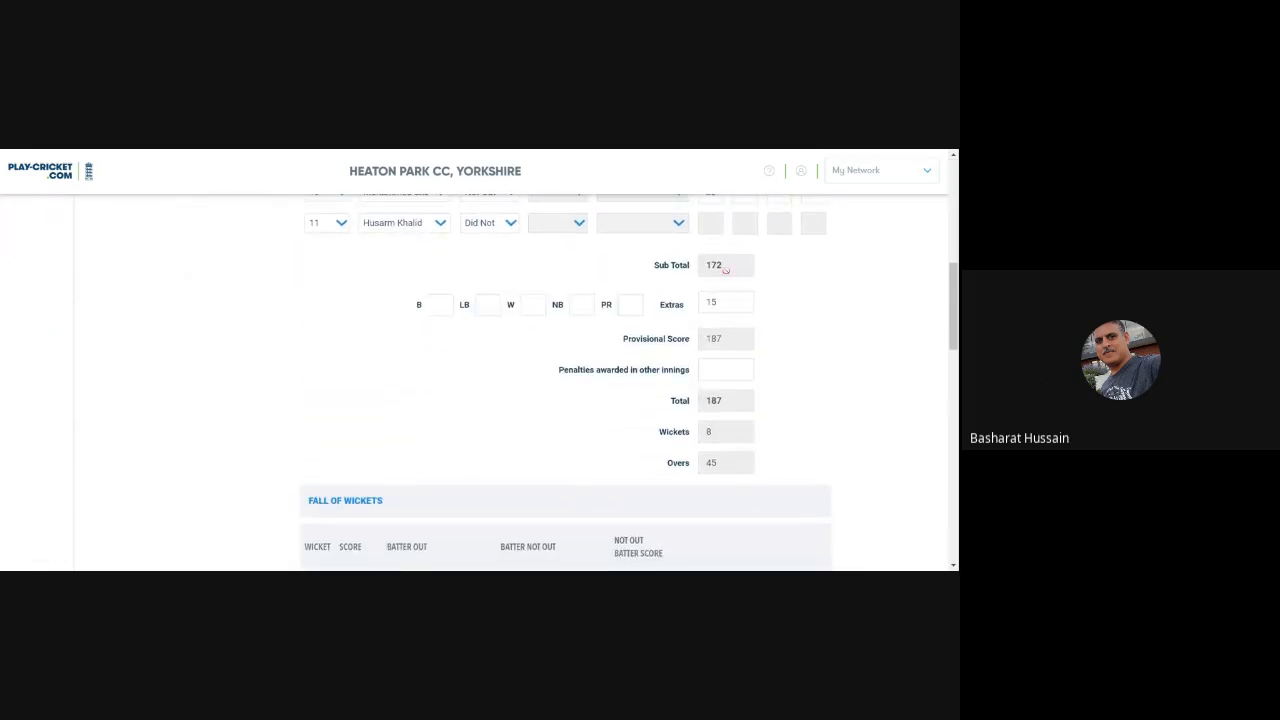
click(726, 302)
scroll(752, 452, down, 3)
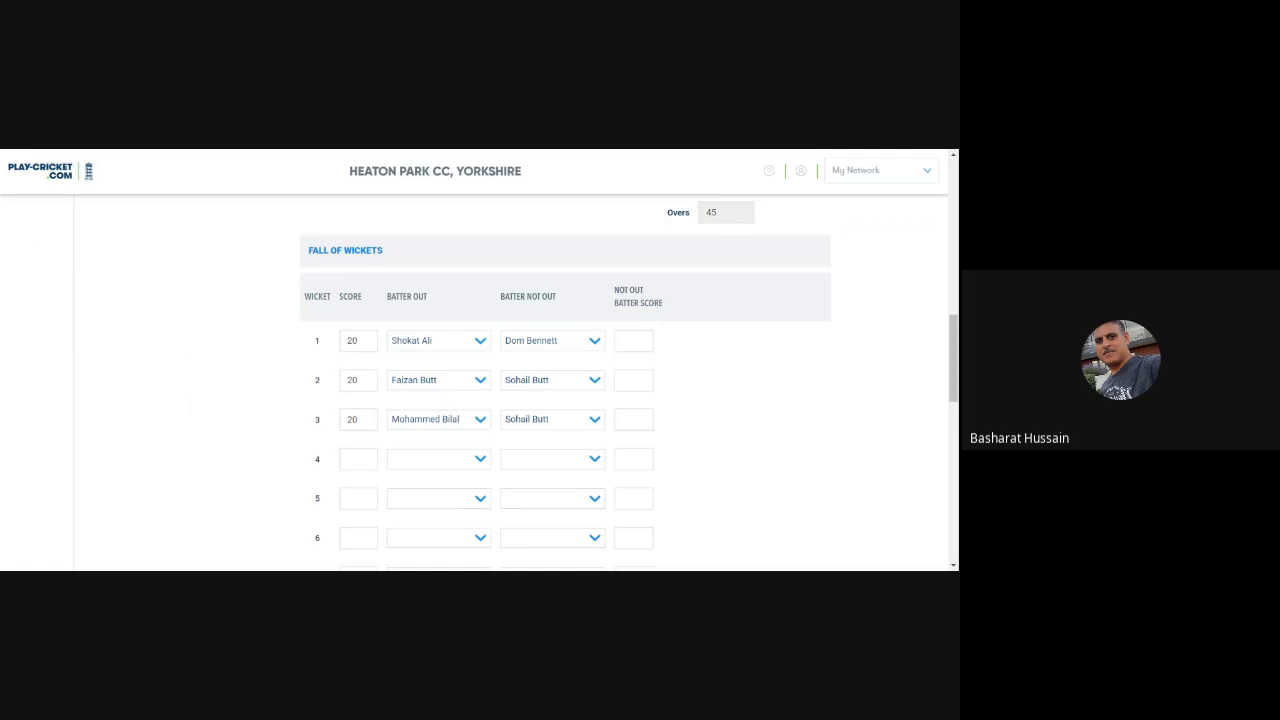
click(357, 340)
click(633, 341)
scroll(711, 426, down, 3)
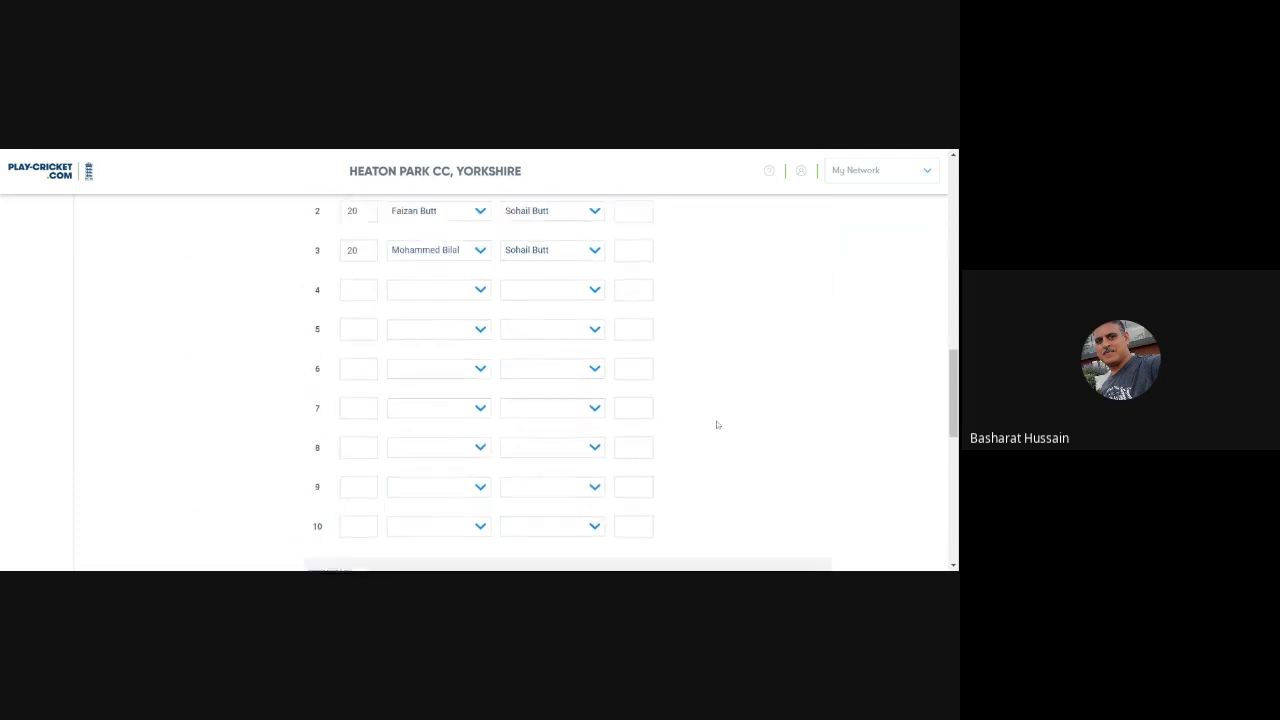
scroll(716, 424, down, 4)
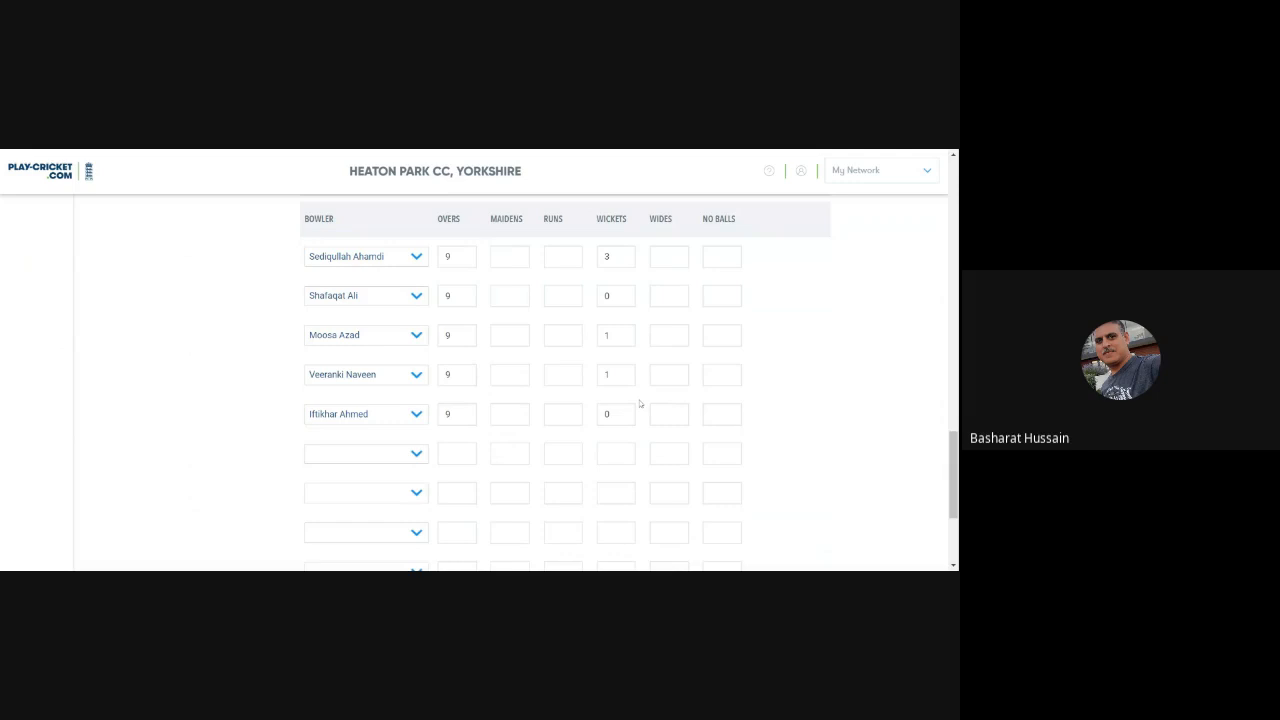
scroll(660, 325, up, 2)
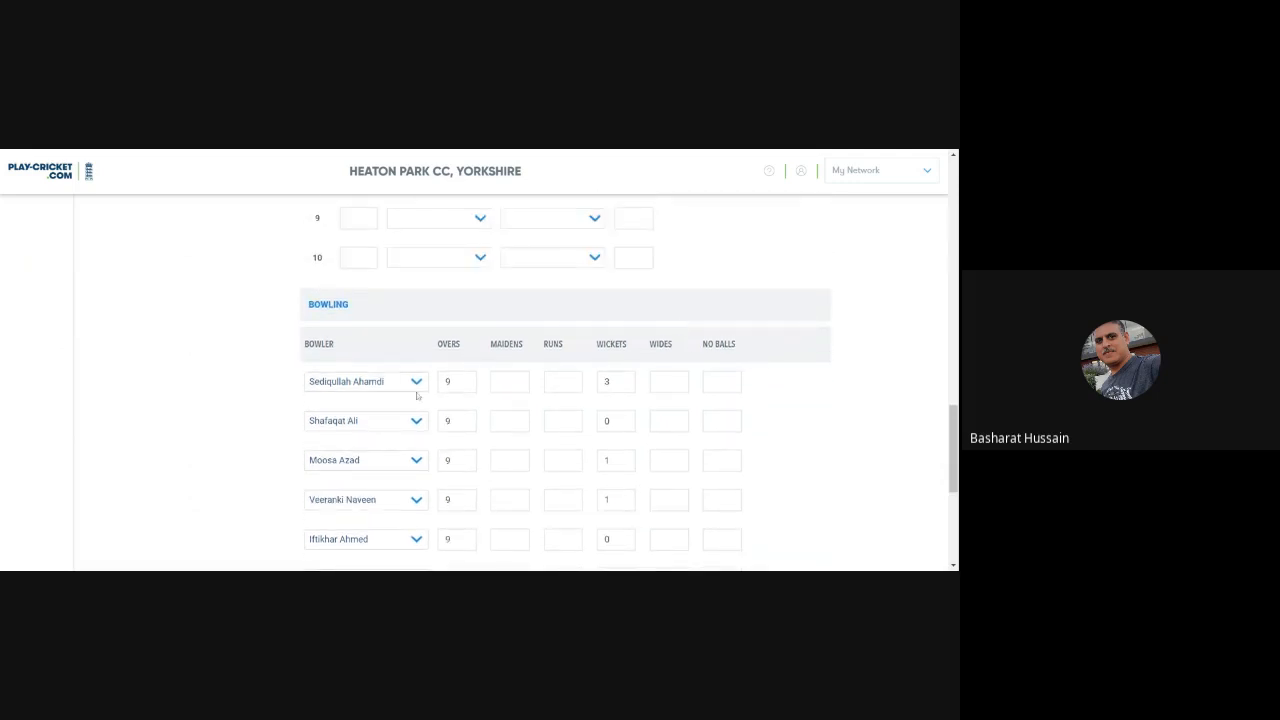
scroll(737, 371, up, 6)
scroll(700, 446, down, 3)
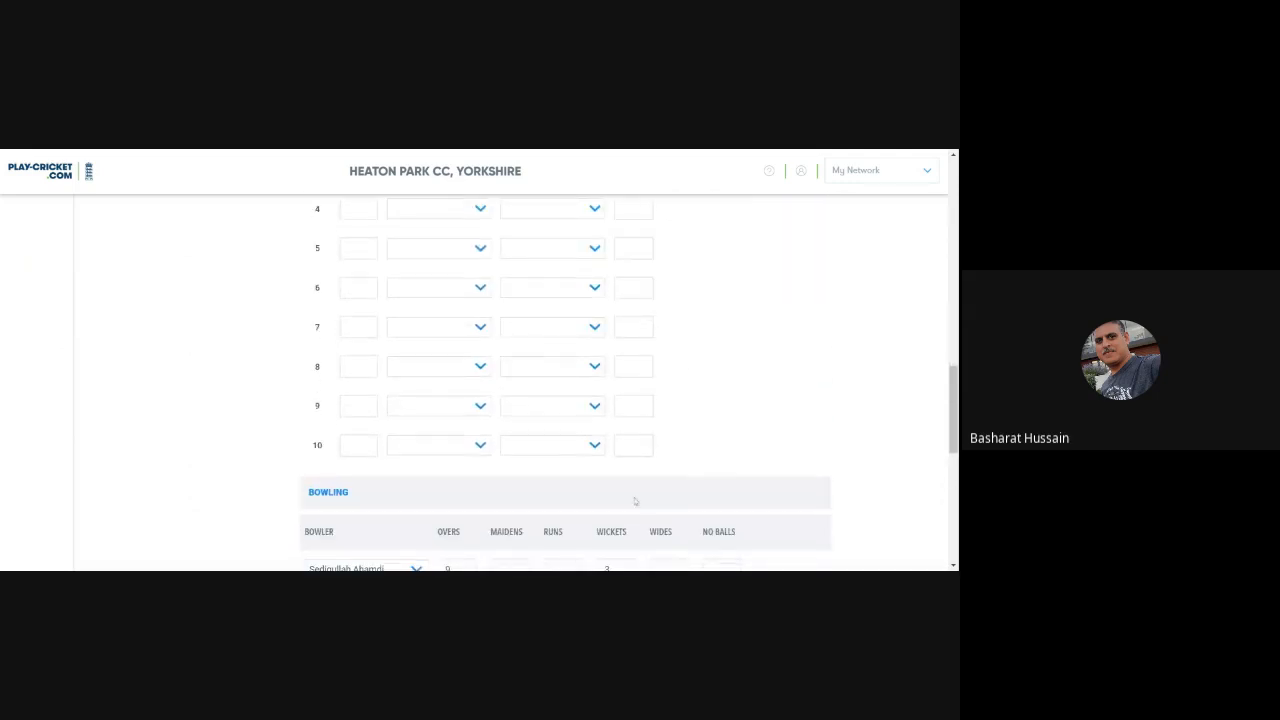
scroll(634, 501, down, 3)
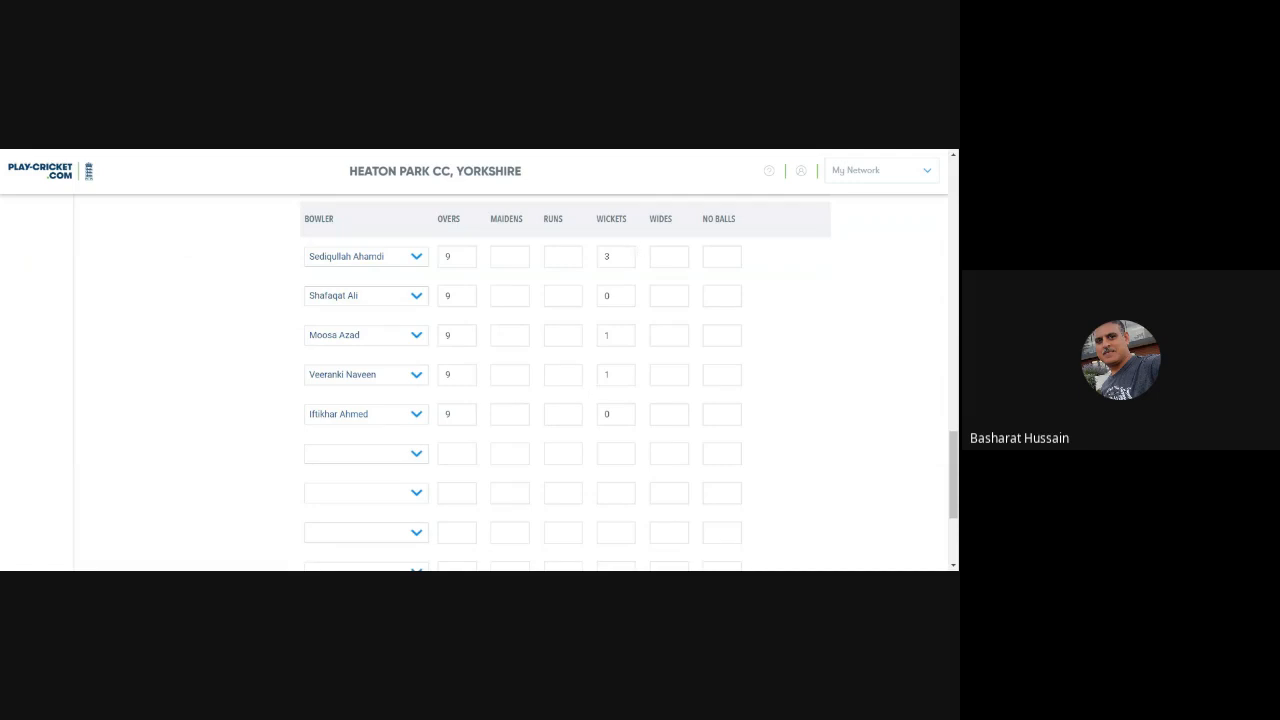
click(510, 257)
click(563, 257)
click(669, 257)
click(722, 257)
scroll(704, 296, down, 3)
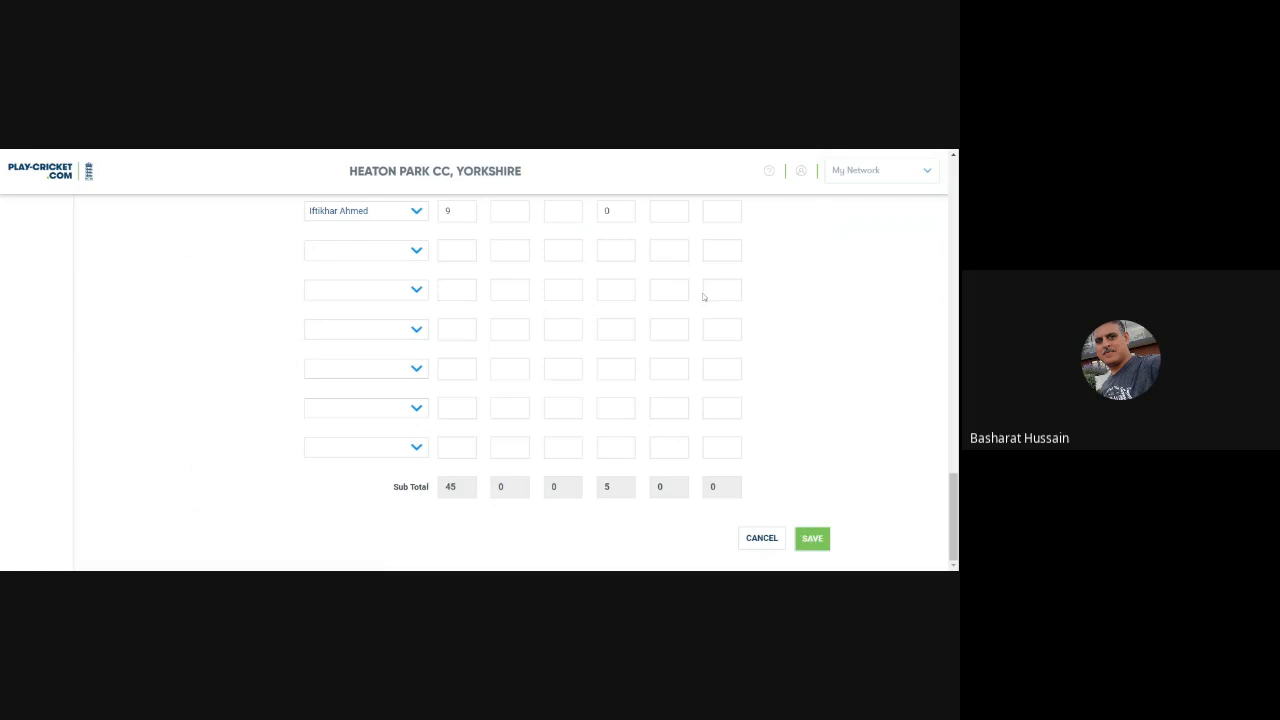
click(812, 538)
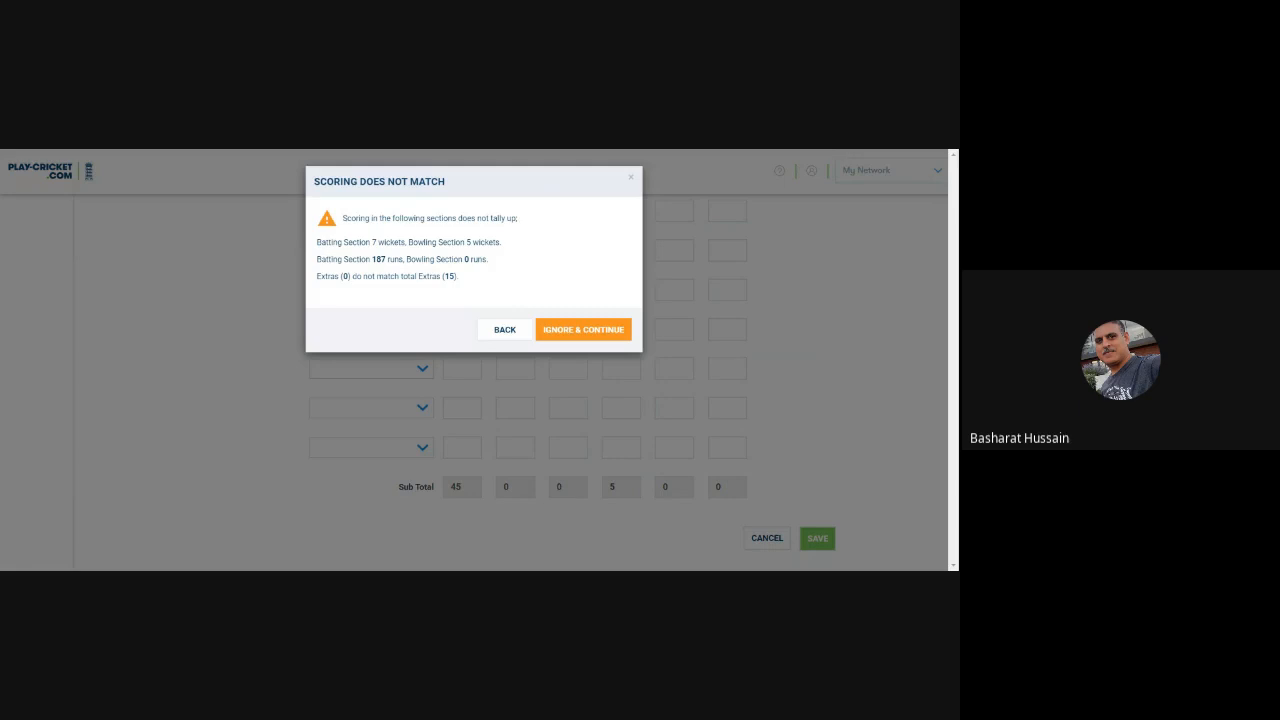
click(502, 331)
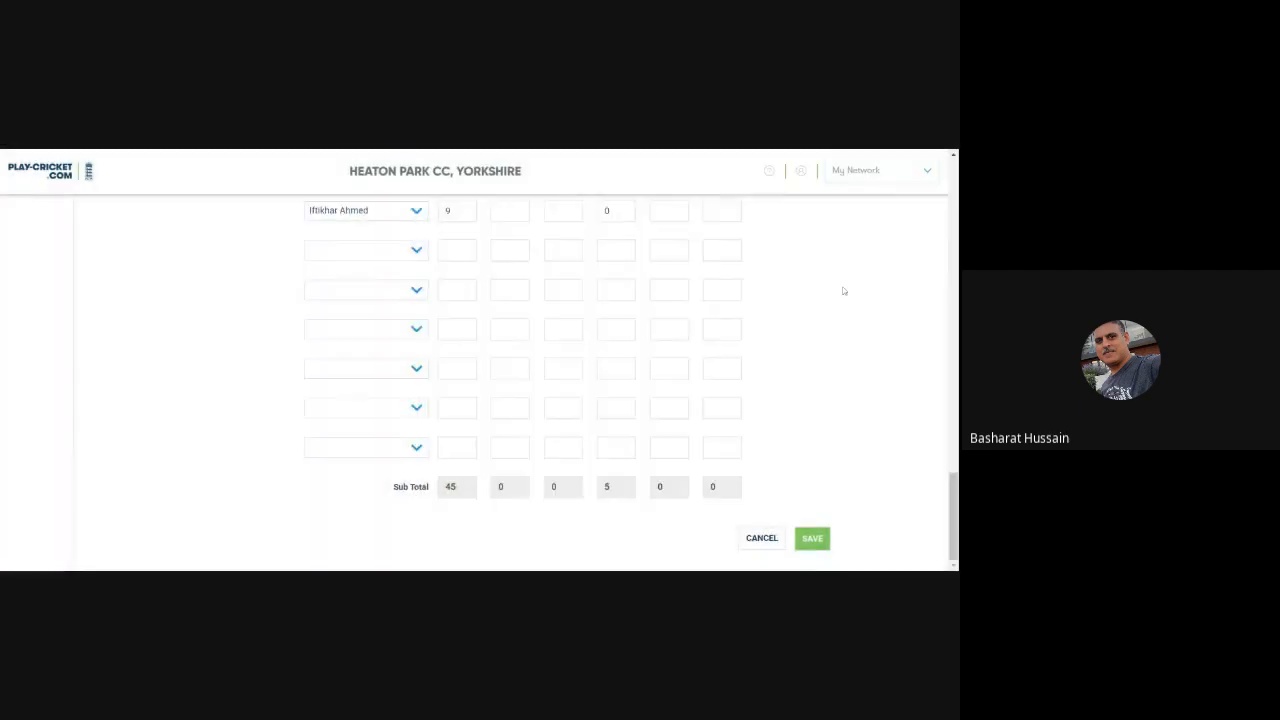
Add the bowler who dismissed batter 8 to the sixth row of the bowling table
scroll(736, 307, up, 18)
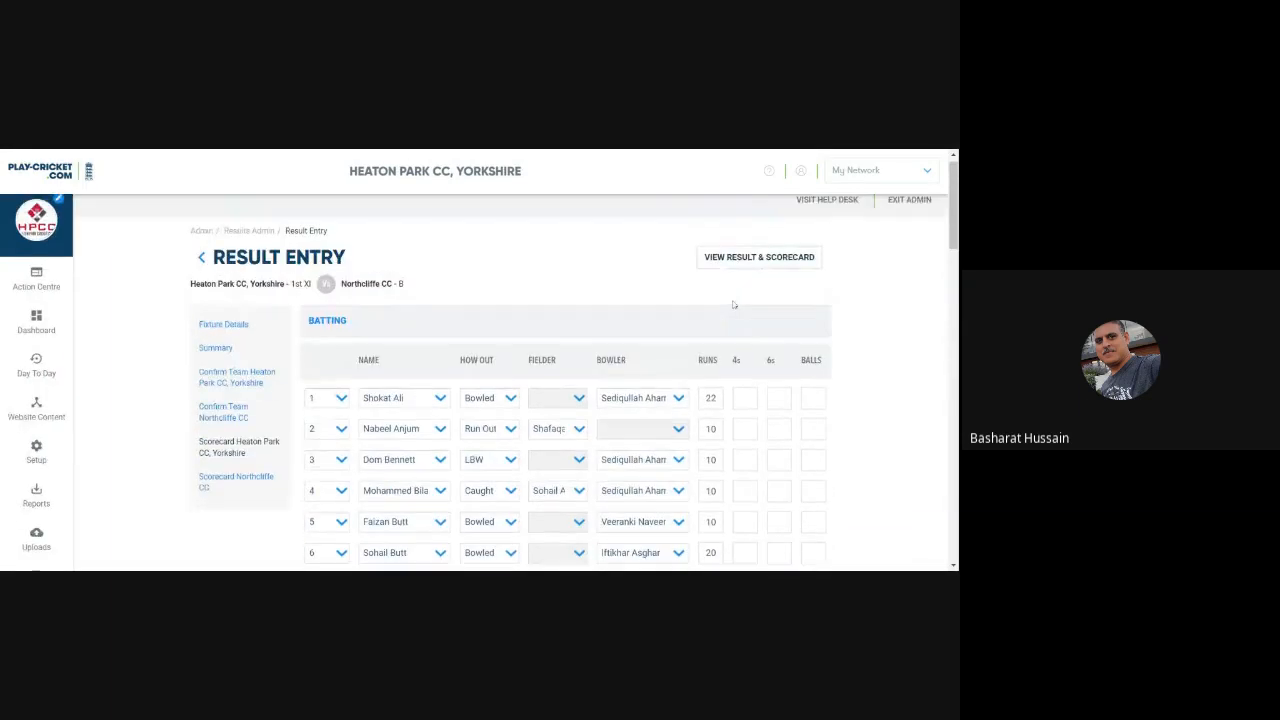
scroll(735, 306, down, 1)
scroll(735, 306, down, 3)
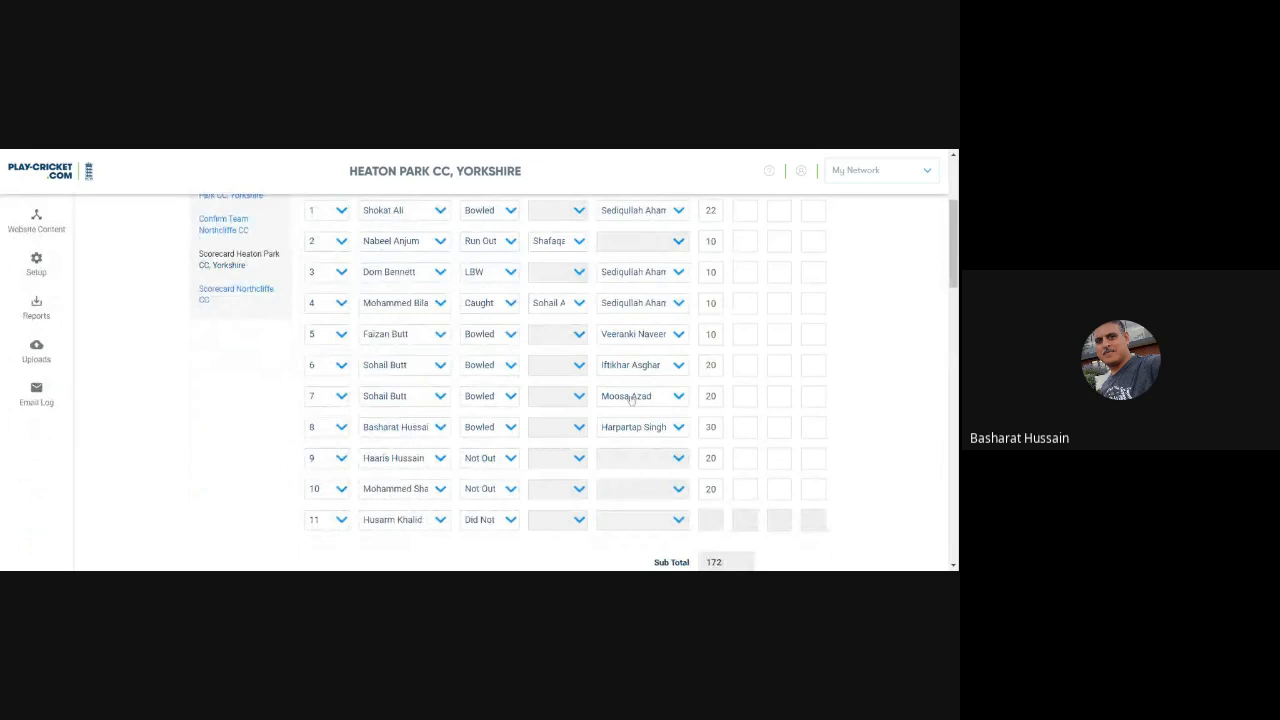
scroll(630, 398, down, 10)
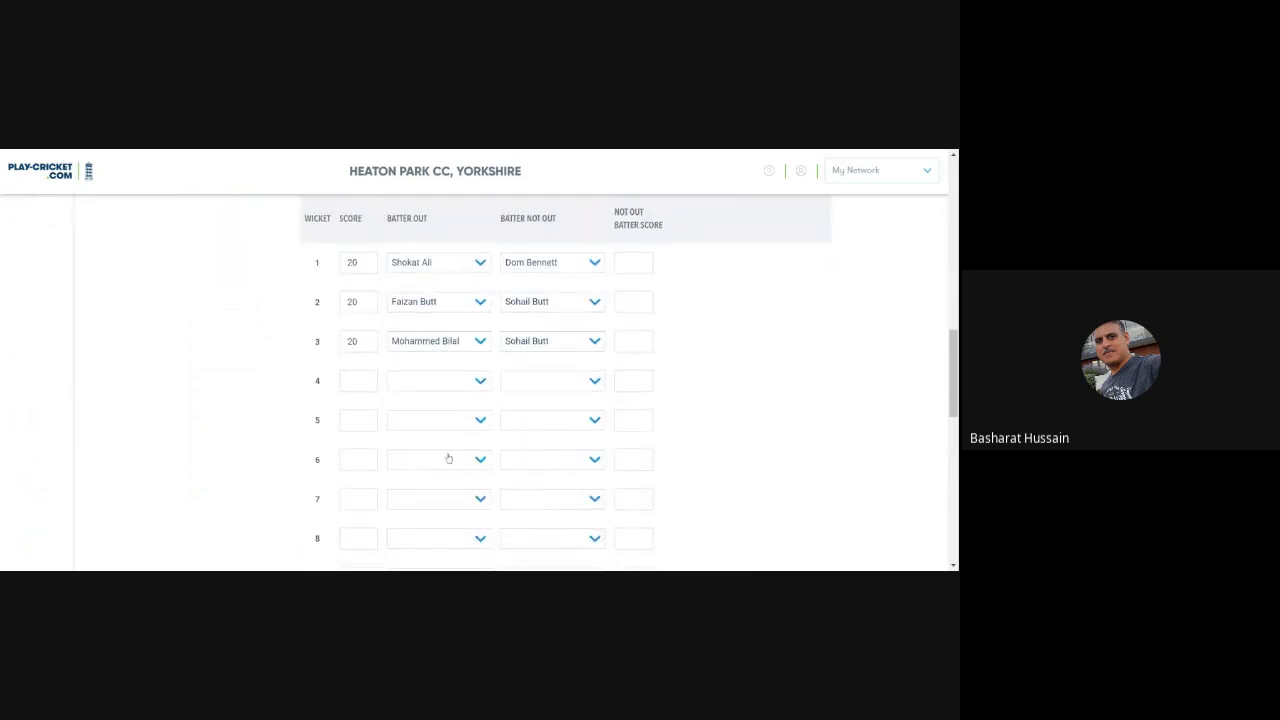
scroll(436, 434, down, 4)
scroll(449, 408, up, 1)
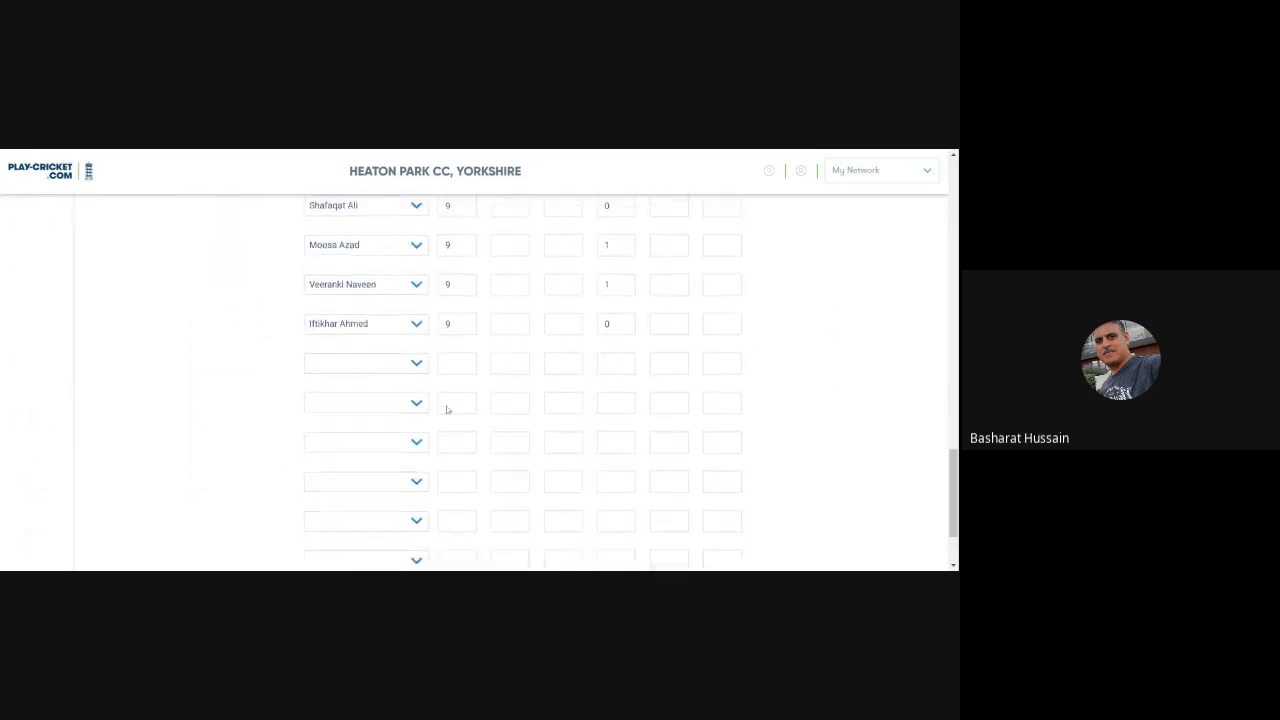
click(419, 442)
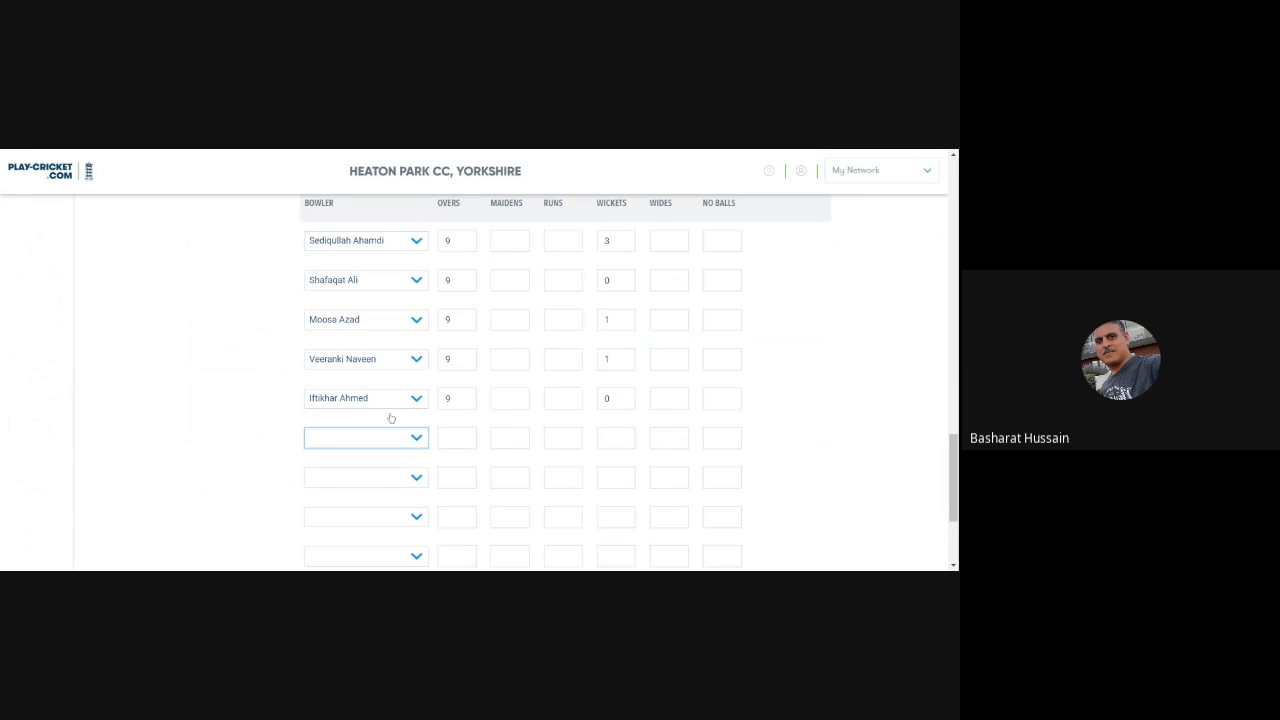
click(391, 418)
Replace the fifth bowler with the one who dismissed batter 6, and try to save the scorecard
click(416, 479)
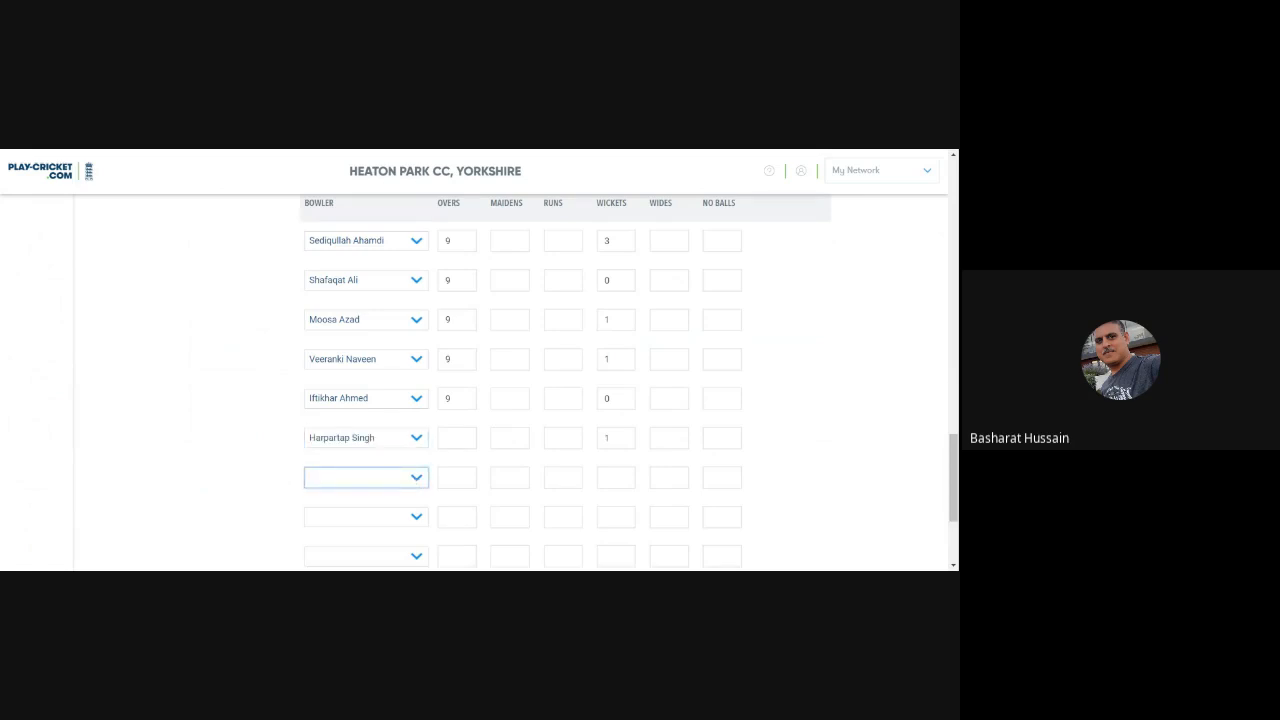
scroll(748, 324, up, 15)
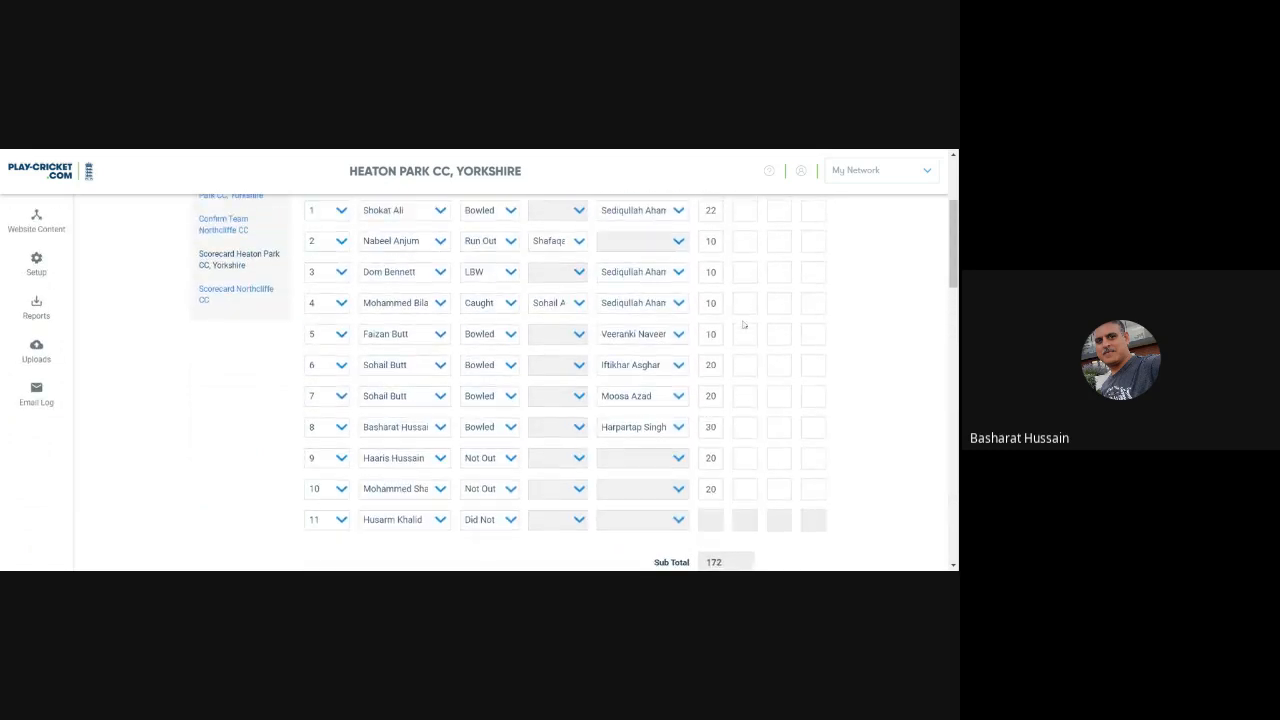
scroll(545, 423, down, 15)
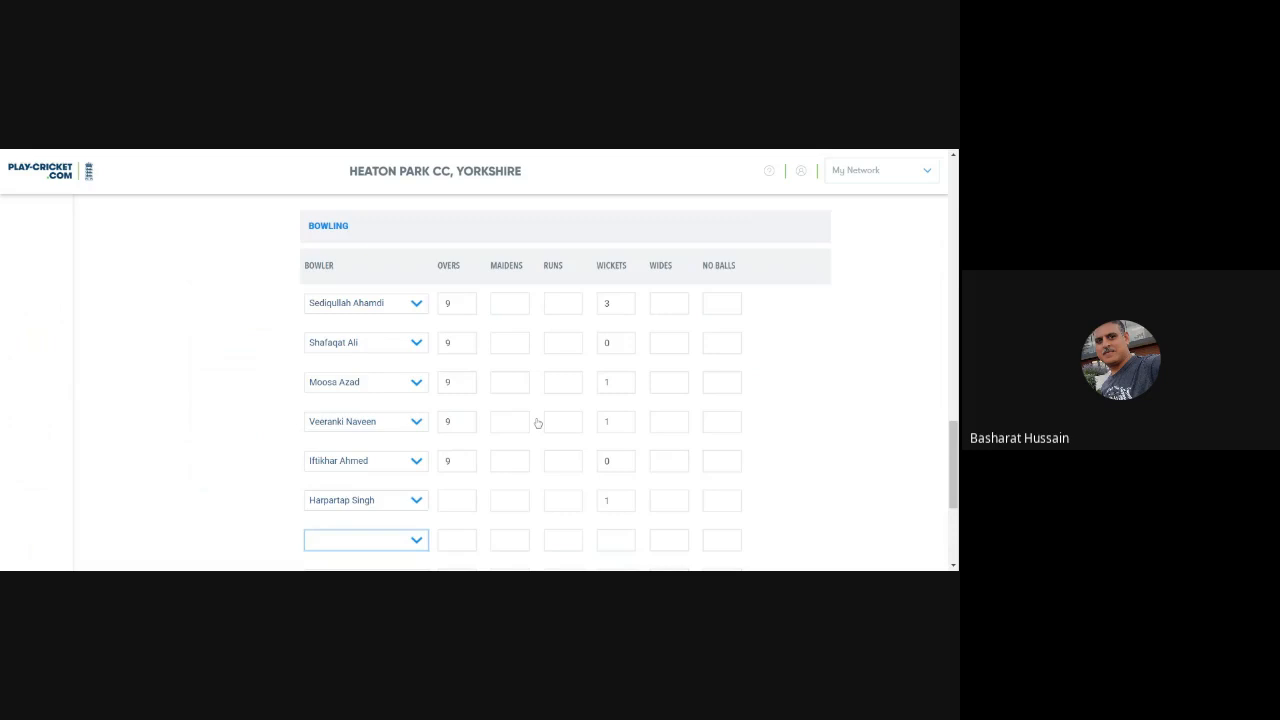
scroll(537, 423, down, 2)
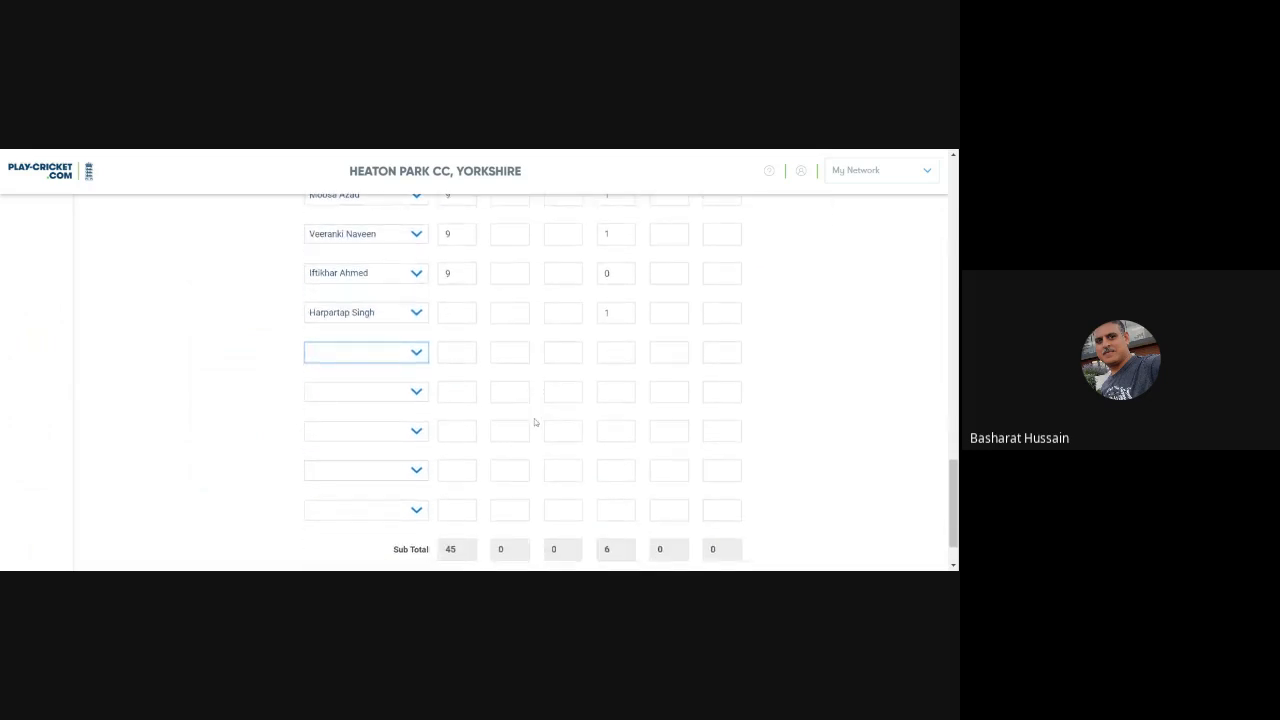
click(412, 275)
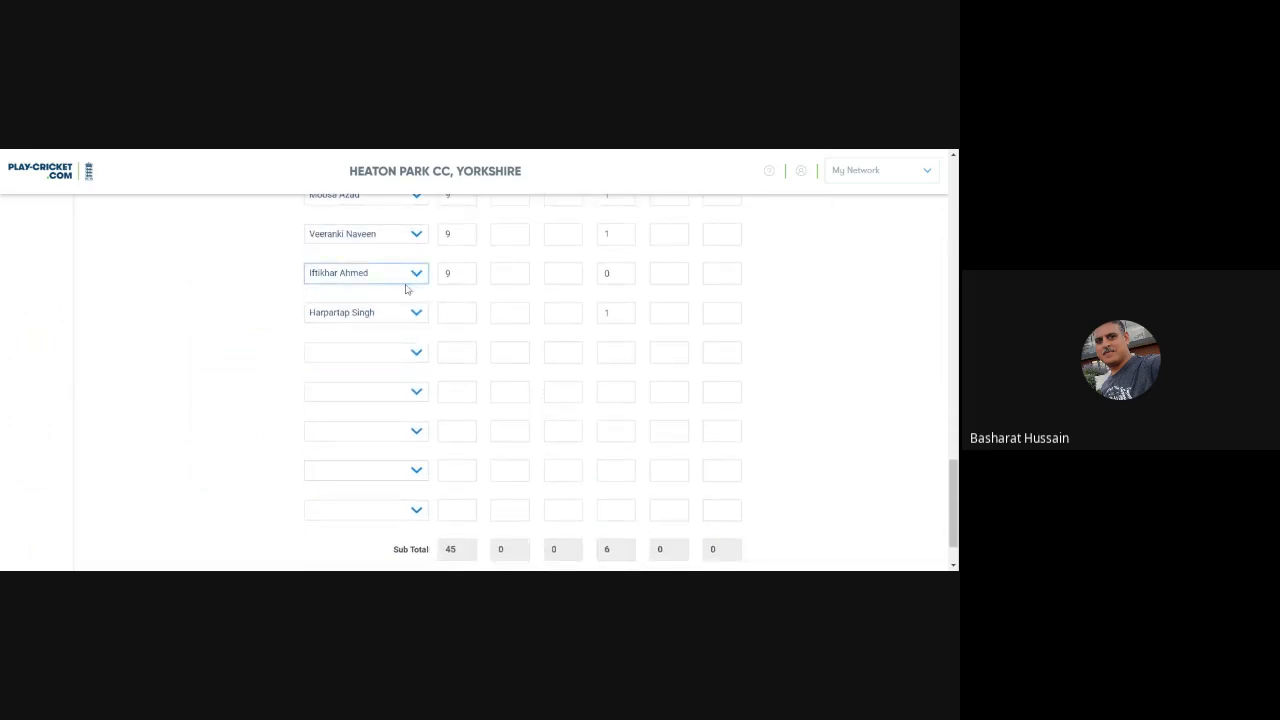
click(375, 325)
scroll(643, 451, down, 2)
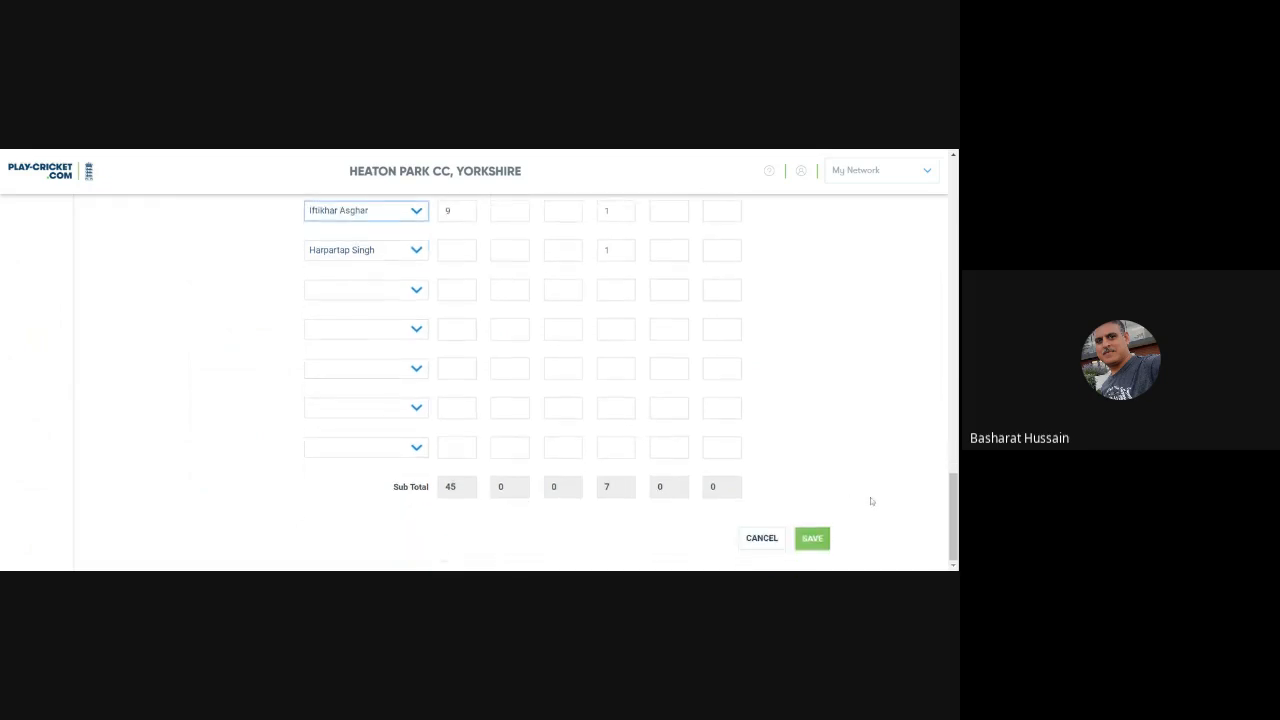
click(815, 538)
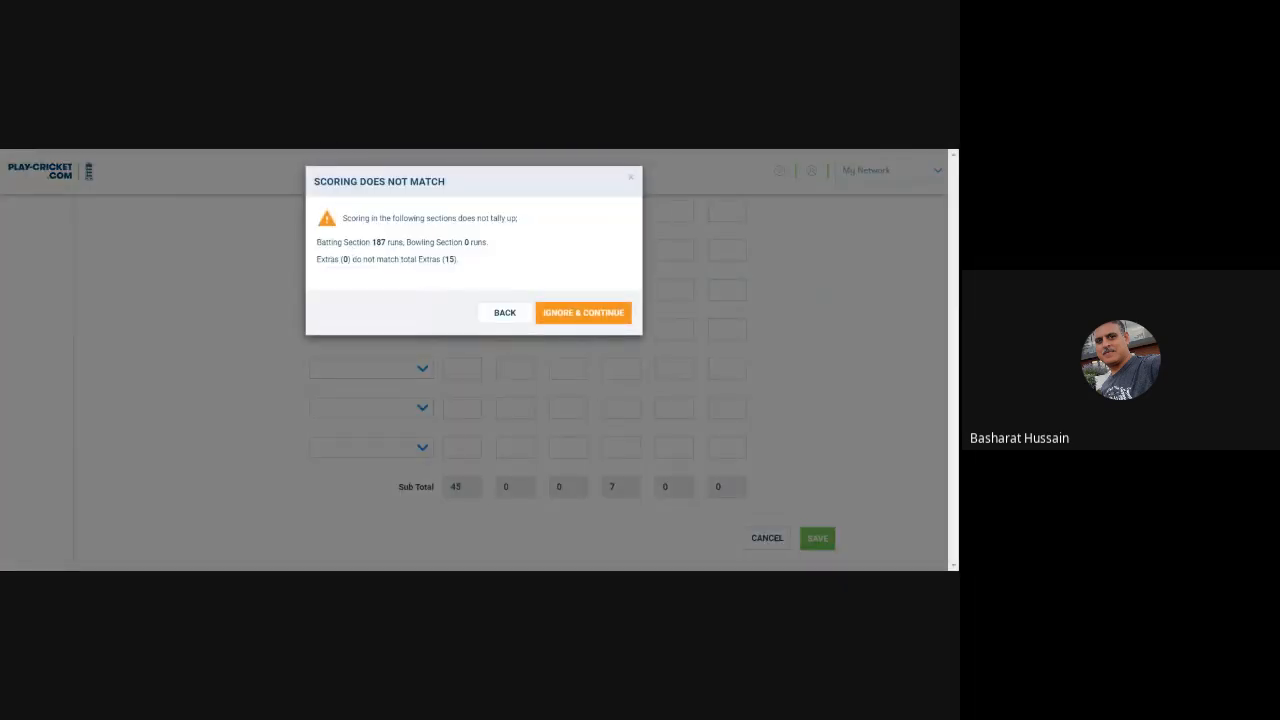
click(529, 311)
Enter 30, 20, 30 and 40 as the runs conceded by the first four bowlers
scroll(662, 315, up, 5)
click(563, 366)
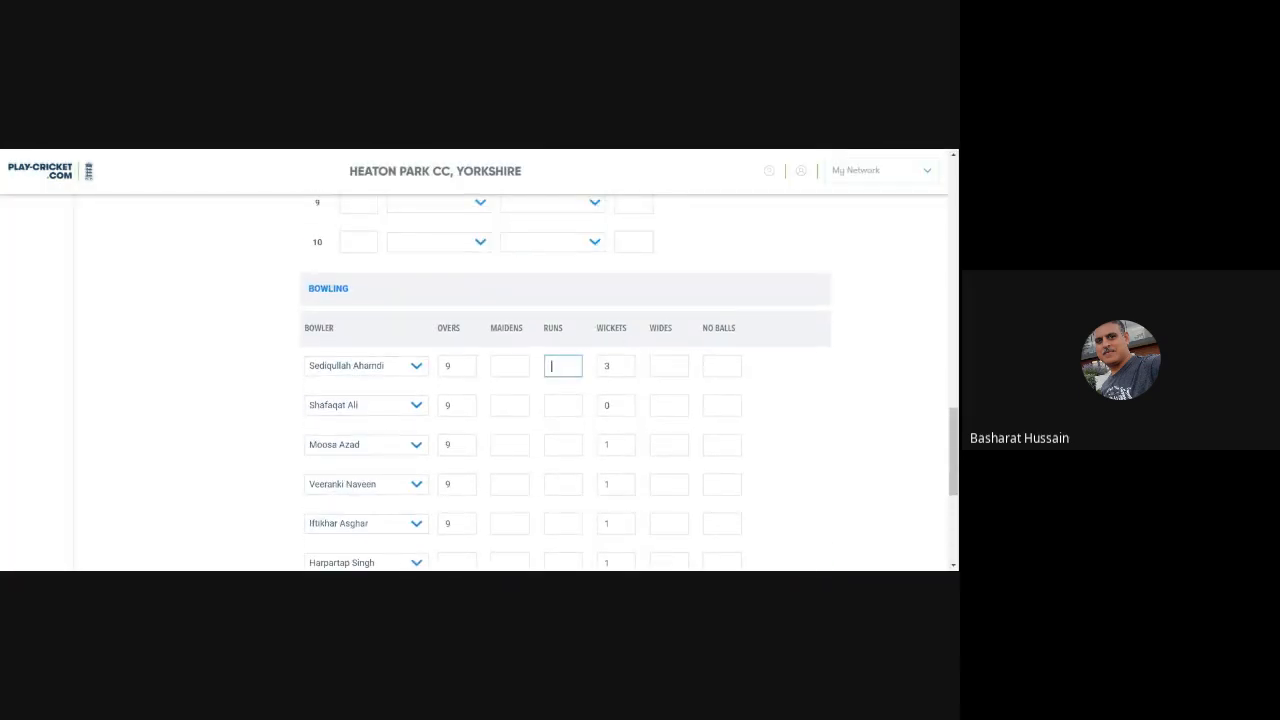
text(30)
click(563, 405)
text(20)
click(563, 445)
text(30)
click(563, 484)
text(40)
Set the runs conceded by the fifth and sixth bowlers to 30 each
scroll(563, 475, down, 1)
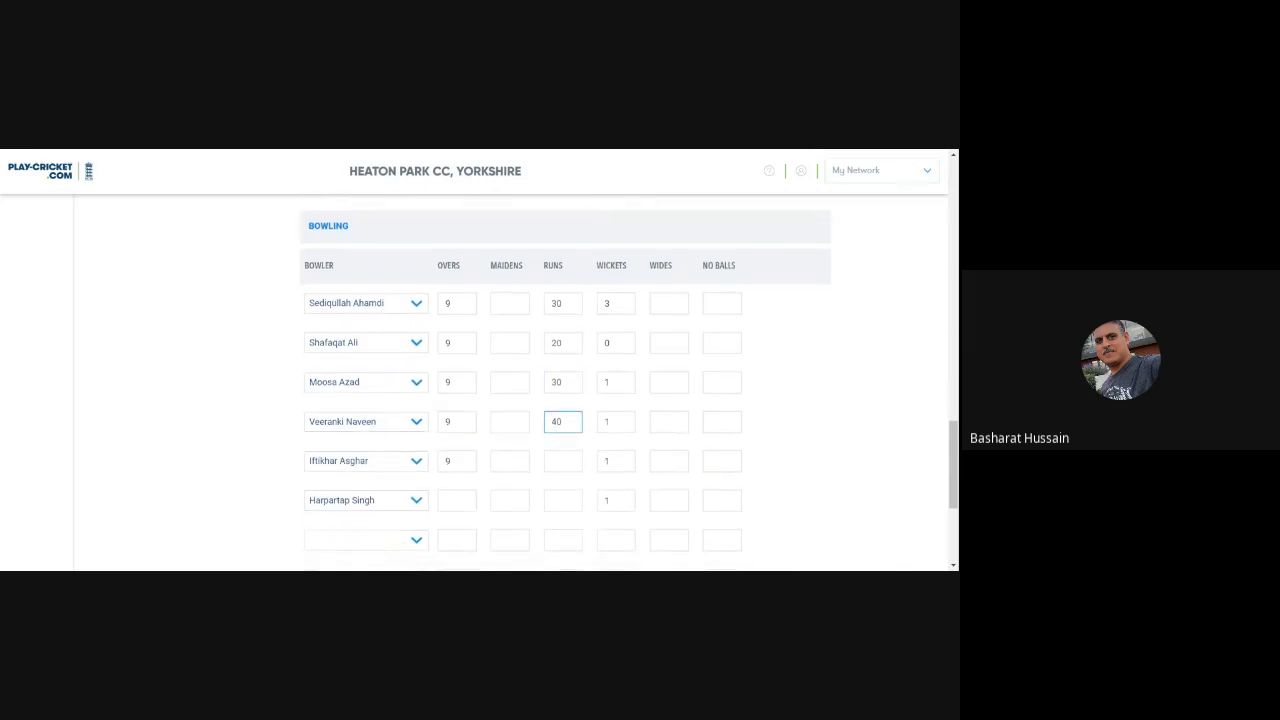
click(563, 461)
text(60)
key(BackSpace)
key(BackSpace)
text(30)
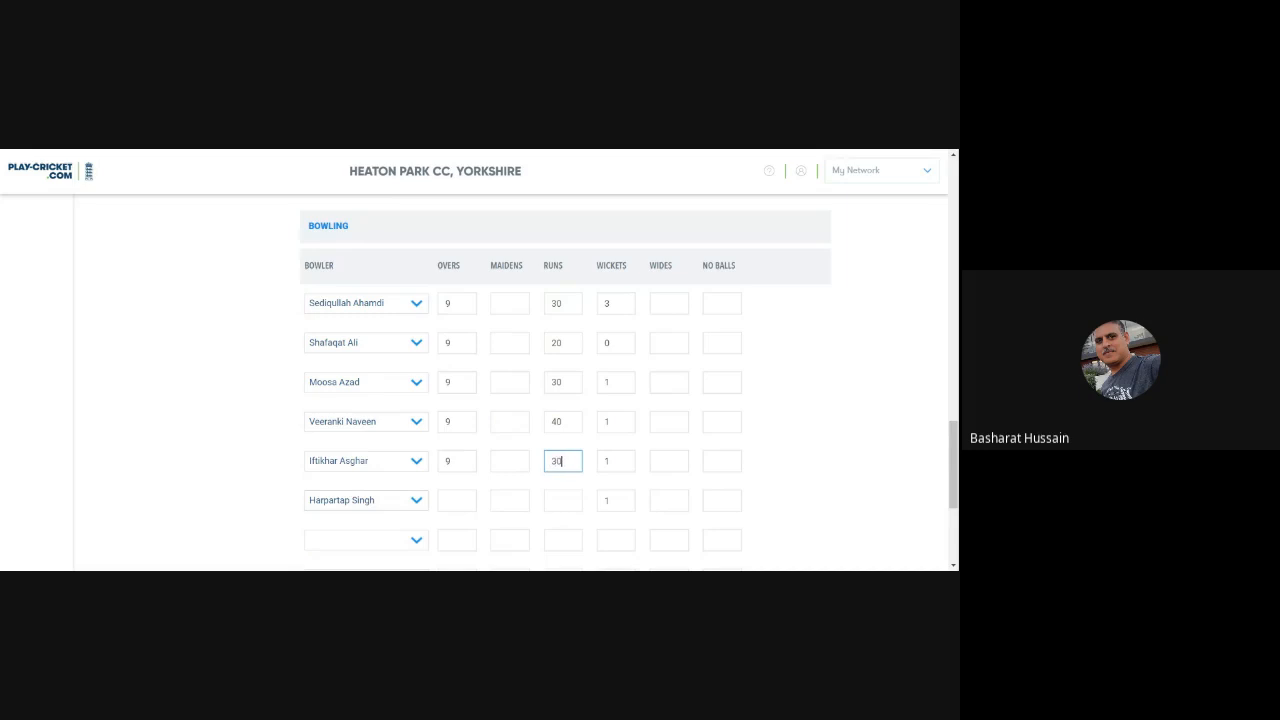
click(563, 500)
text(30)
Set the overs to 8 for the fifth bowler and 1 for the sixth, and try to save the scorecard
click(462, 503)
click(457, 461)
key(BackSpace)
text(8)
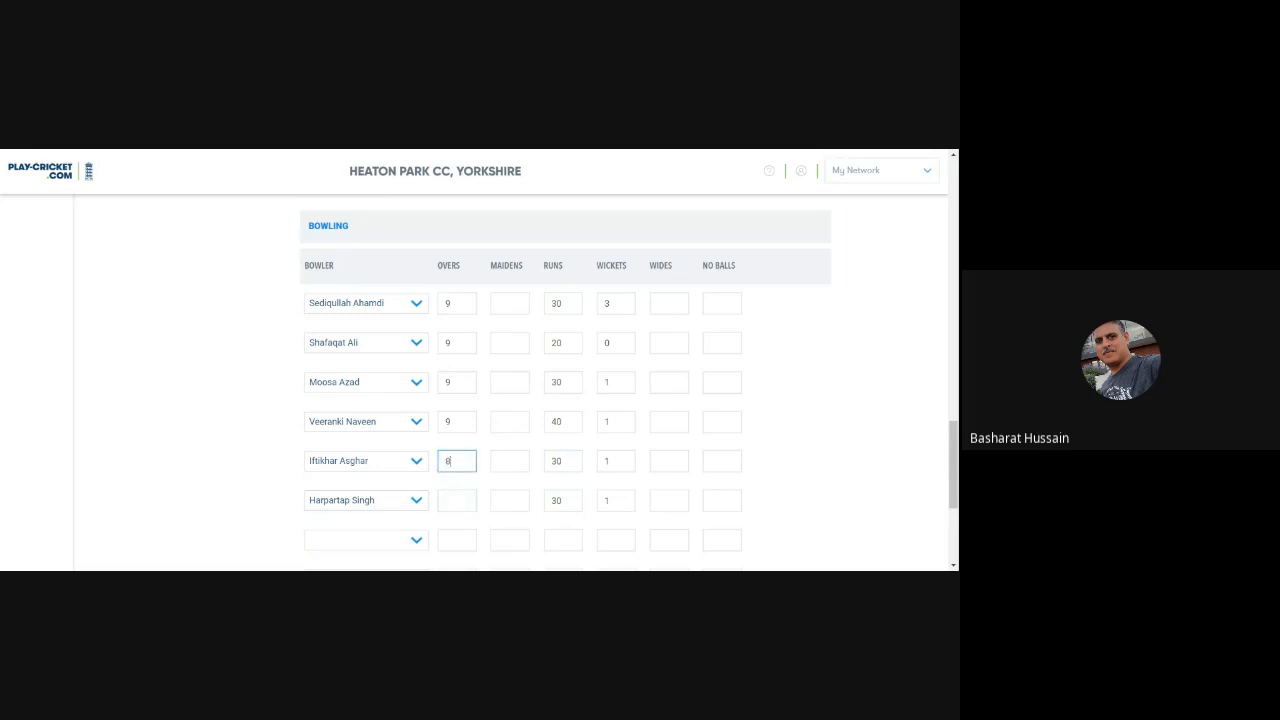
click(446, 500)
text(1)
click(508, 470)
scroll(653, 495, down, 3)
scroll(815, 538, down, 1)
click(817, 538)
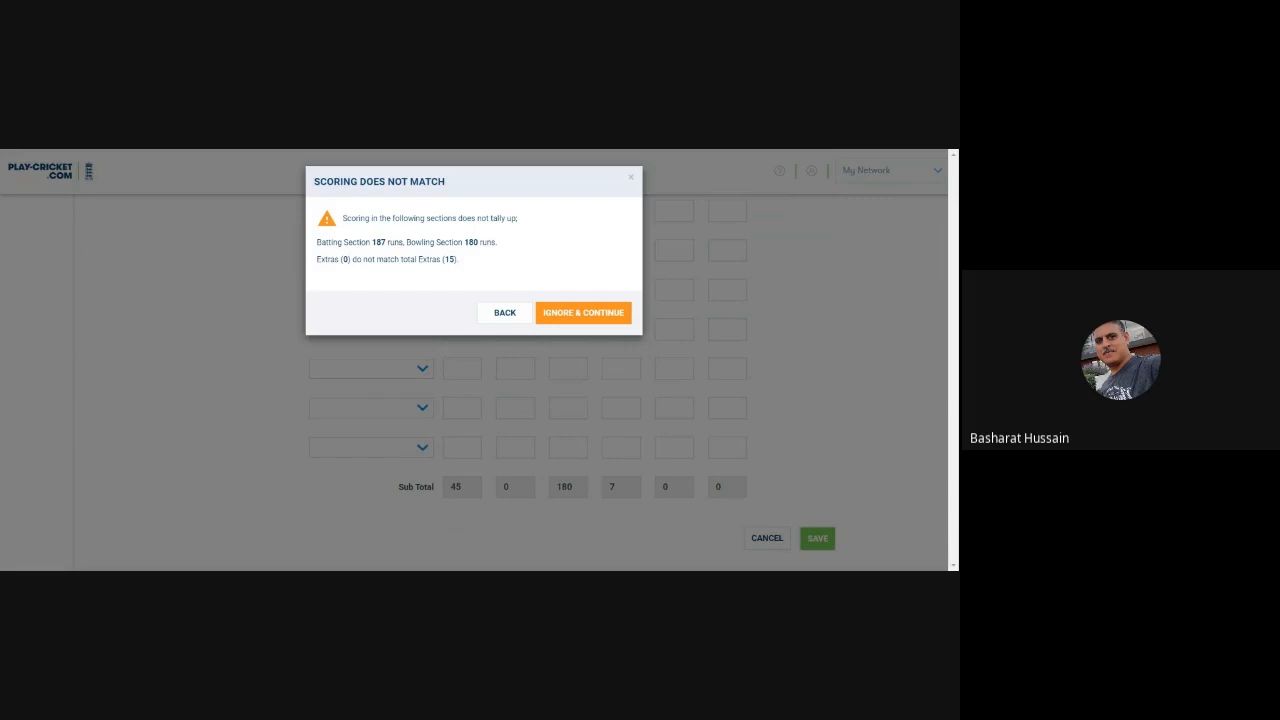
click(505, 312)
Enter 15 byes in the extras of the Heaton Park innings, and try to save the scorecard
scroll(766, 449, up, 5)
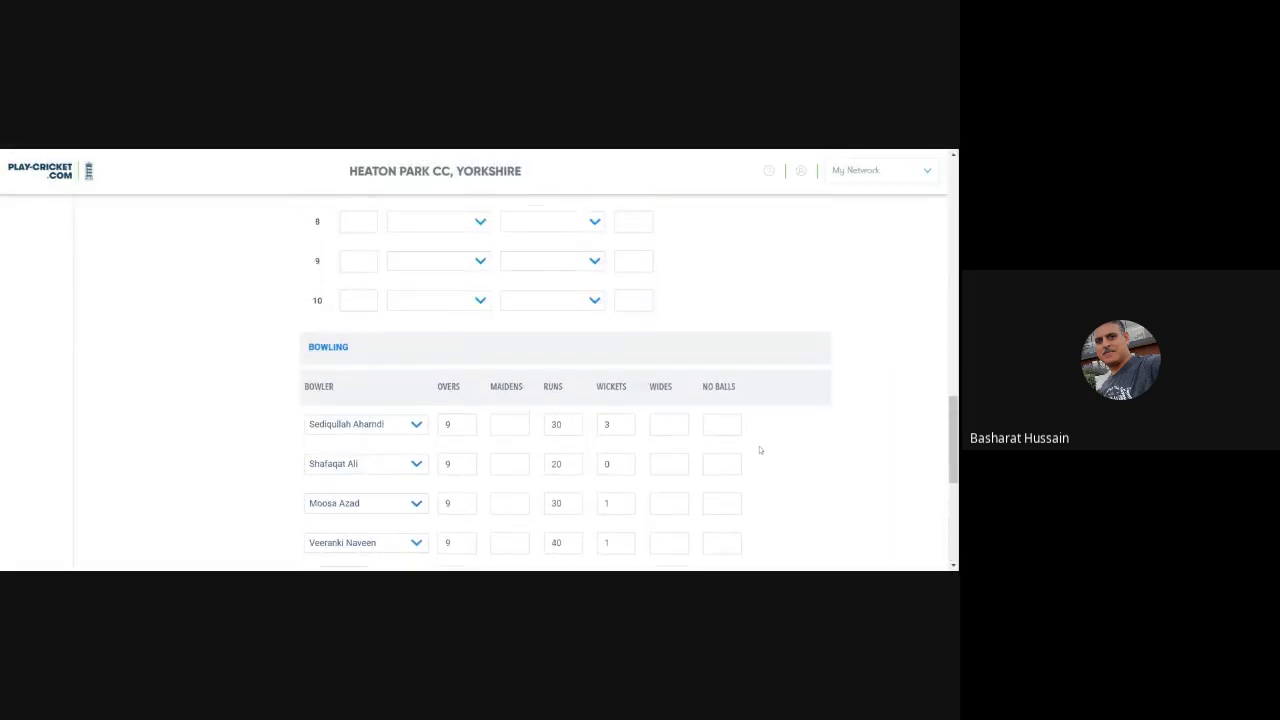
scroll(760, 450, up, 10)
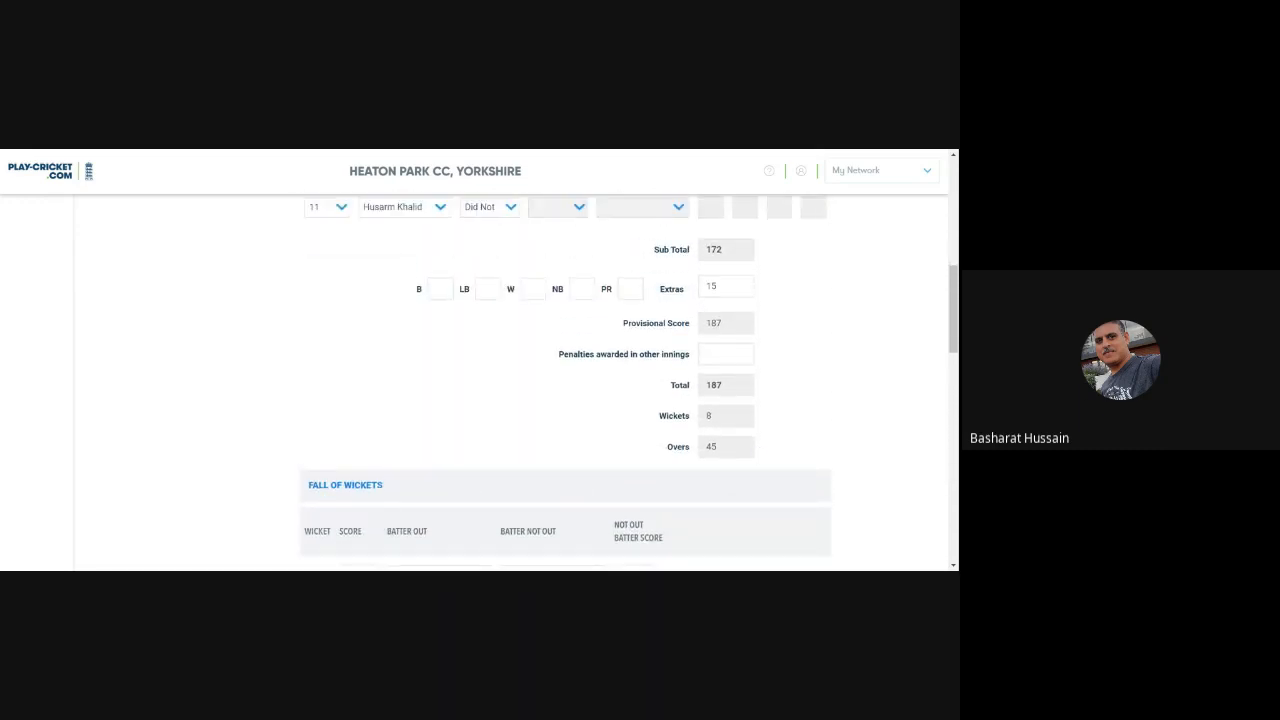
click(435, 289)
text(15)
click(497, 295)
scroll(834, 511, down, 6)
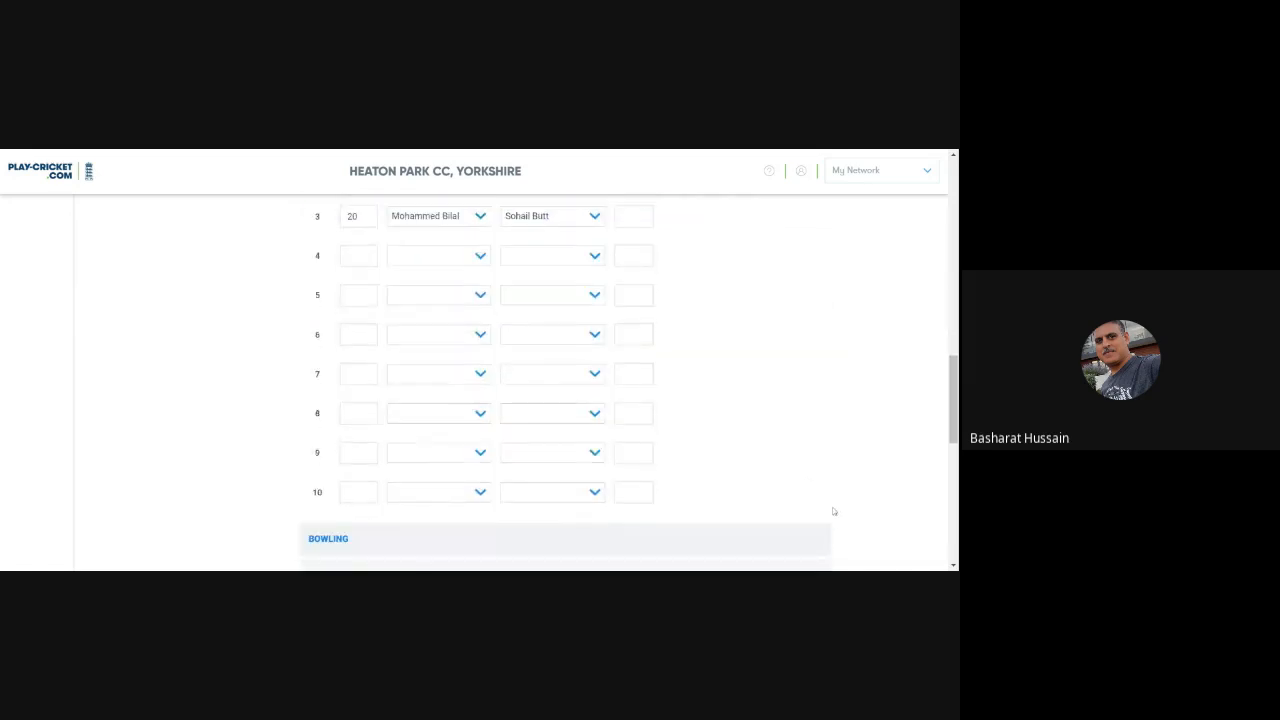
scroll(834, 511, down, 6)
click(817, 538)
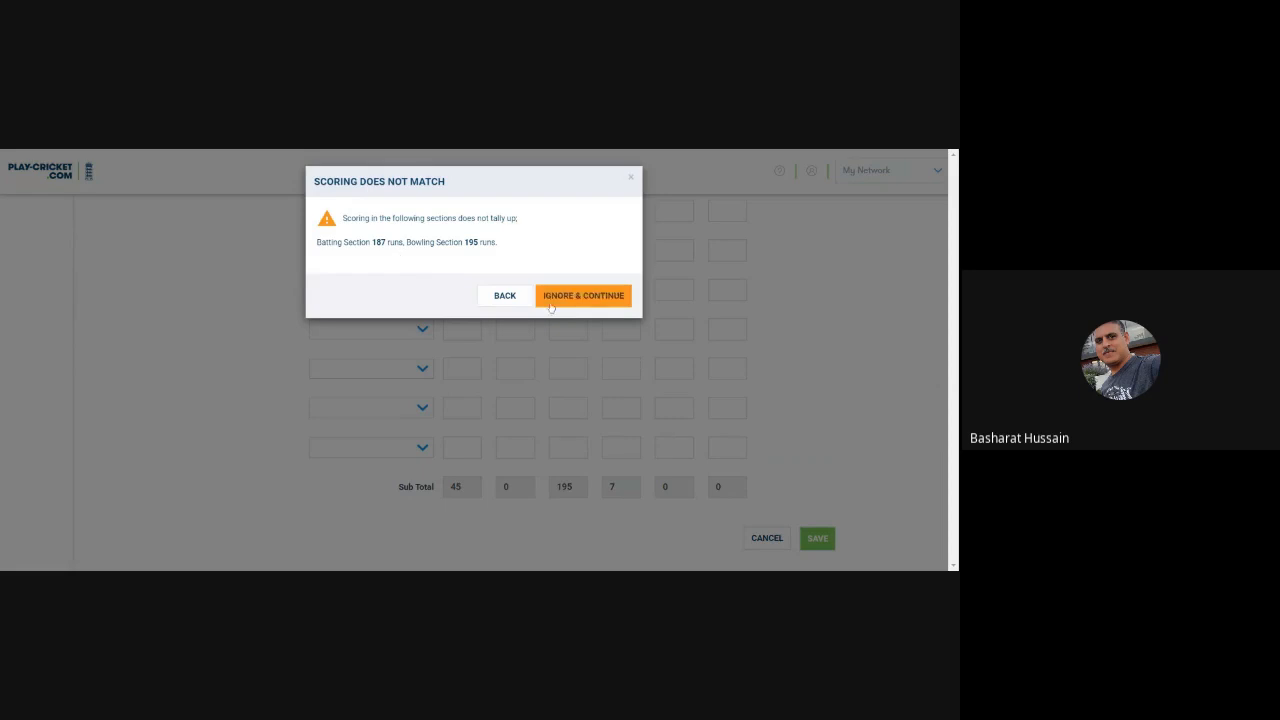
click(518, 295)
Set the runs conceded to 10 for the fifth bowler and 27 for the sixth, and try to save the scorecard
scroll(582, 322, up, 2)
scroll(583, 347, up, 1)
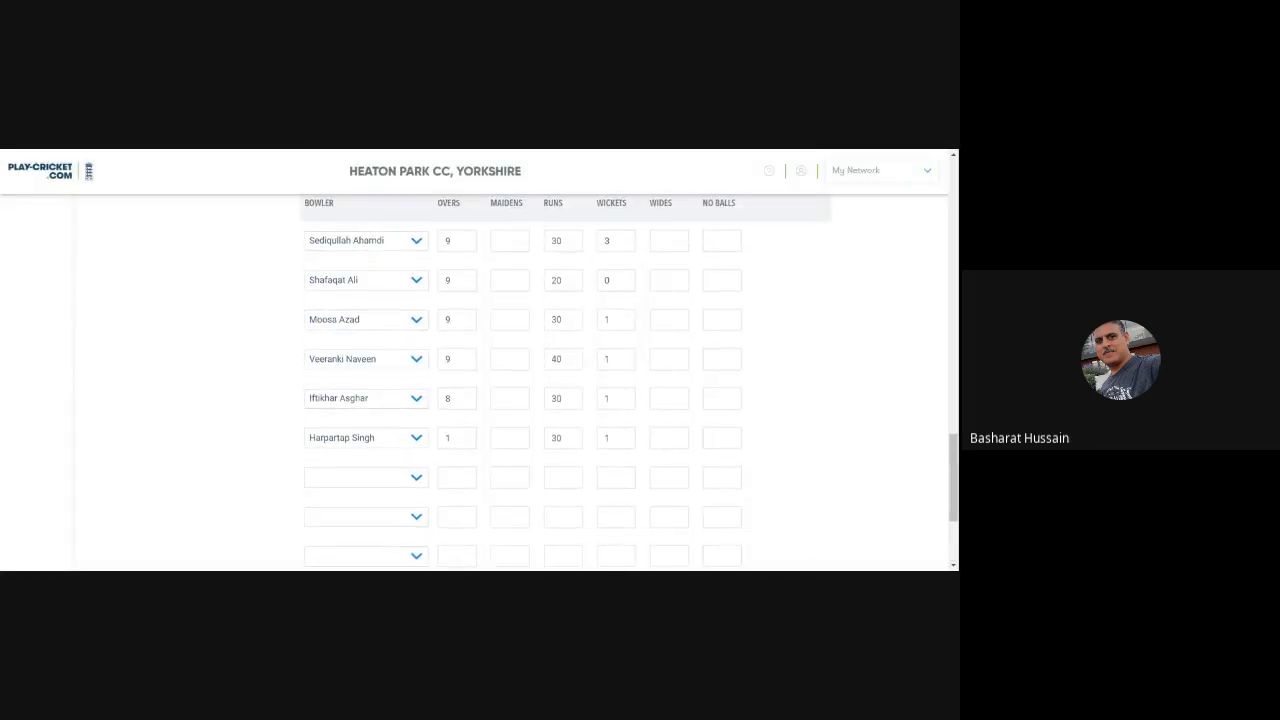
click(568, 396)
key(BackSpace)
key(BackSpace)
text(10)
click(557, 442)
key(BackSpace)
key(BackSpace)
text(27)
scroll(600, 400, down, 3)
click(817, 538)
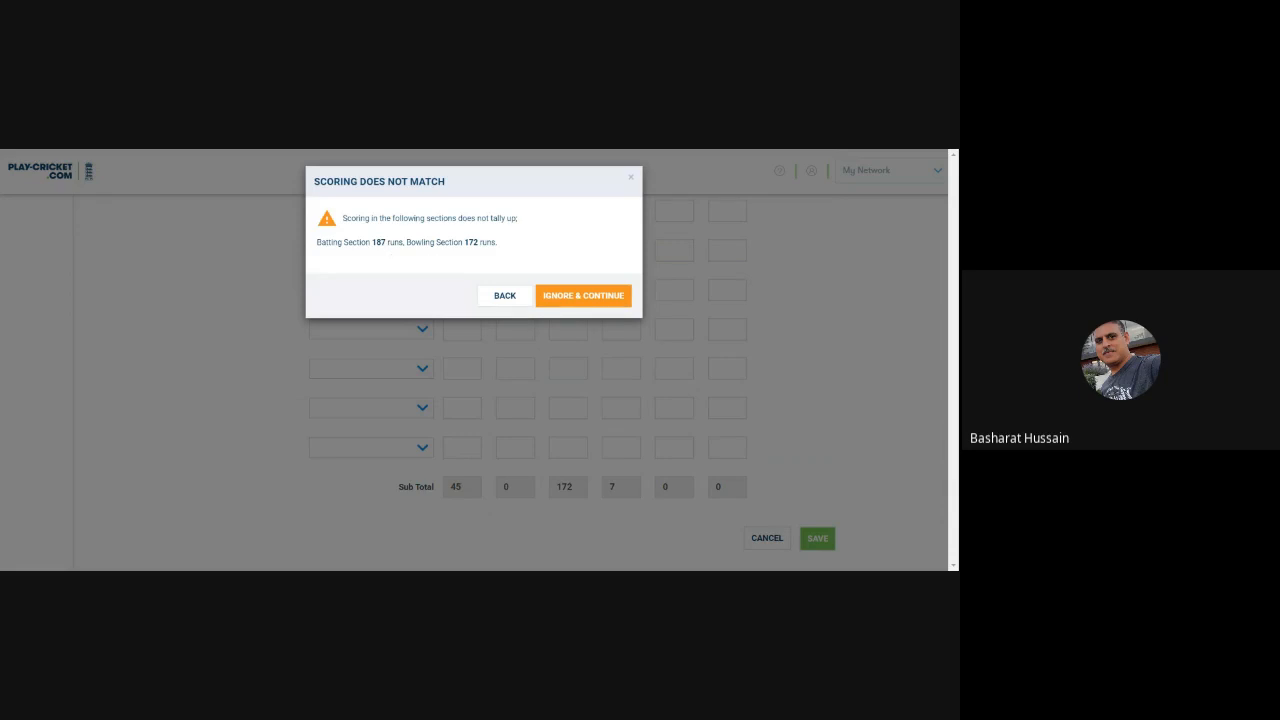
click(524, 298)
Set the fifth bowler's runs conceded to 25 and save the Heaton Park scorecard
scroll(640, 380, up, 3)
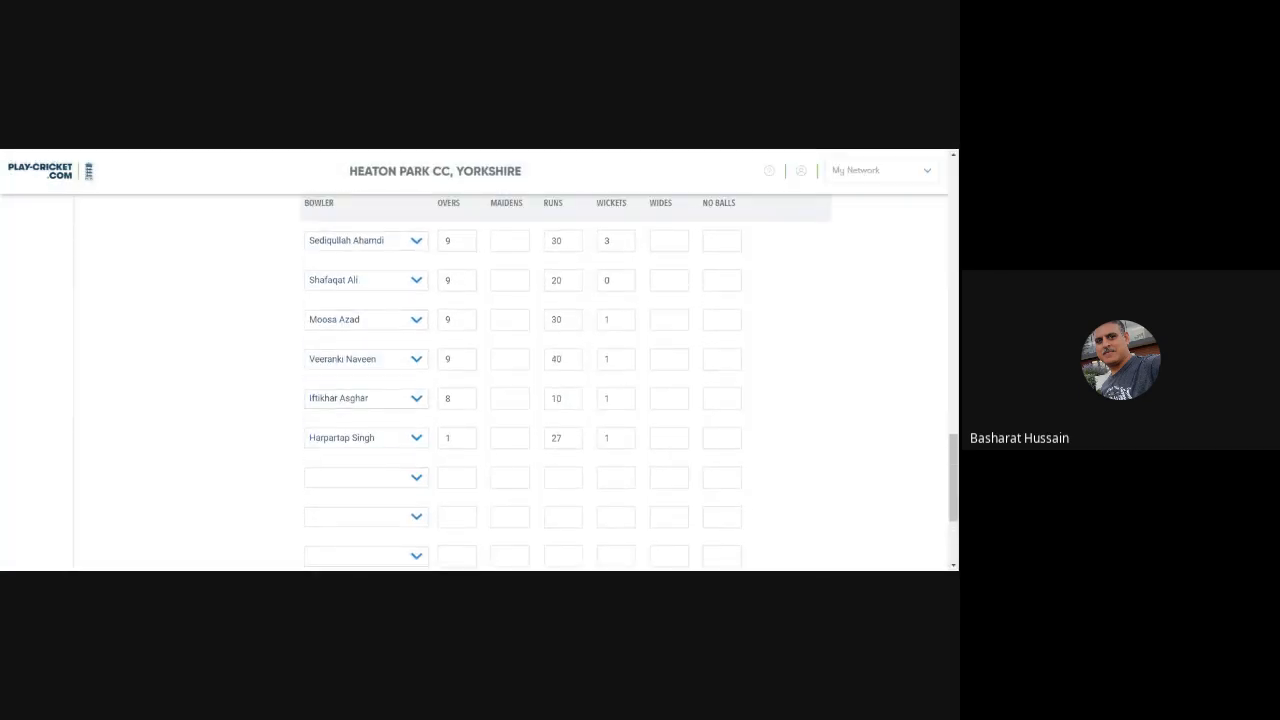
click(568, 399)
key(BackSpace)
key(BackSpace)
text(25)
scroll(645, 425, down, 2)
click(806, 538)
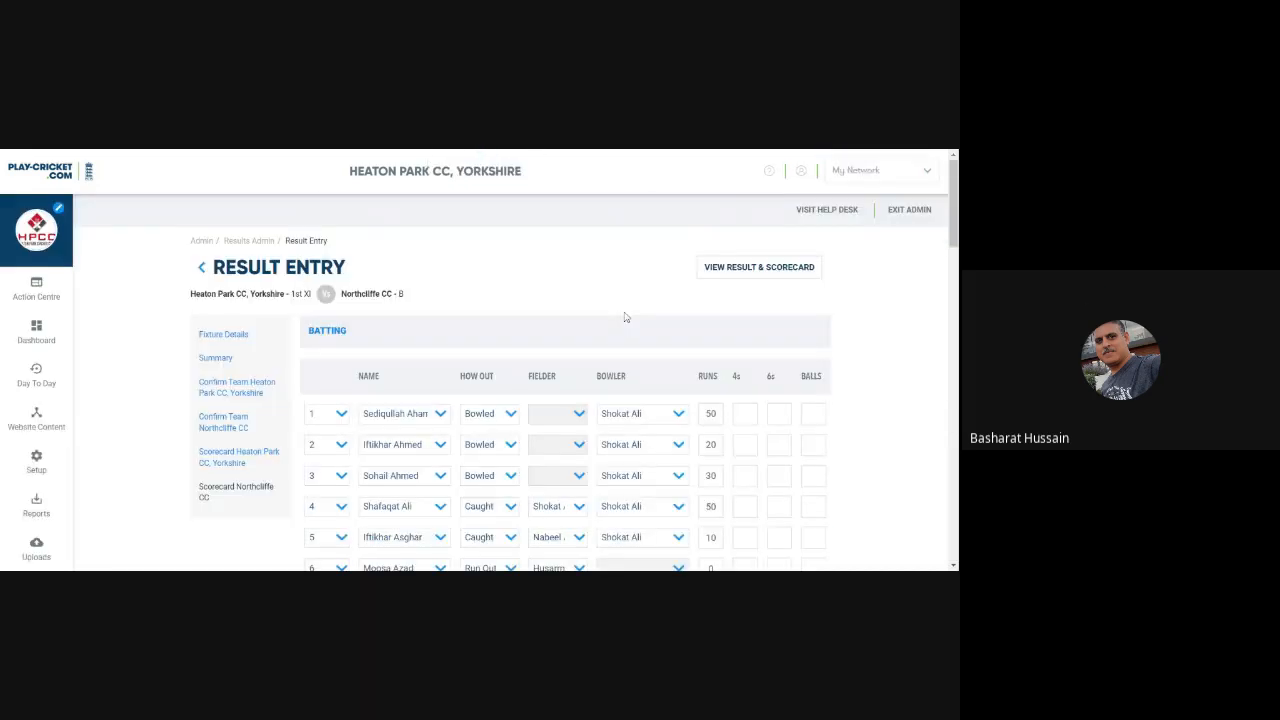
Review the batting, extras and totals on the Northcliffe CC scorecard
scroll(570, 337, down, 5)
scroll(467, 360, down, 15)
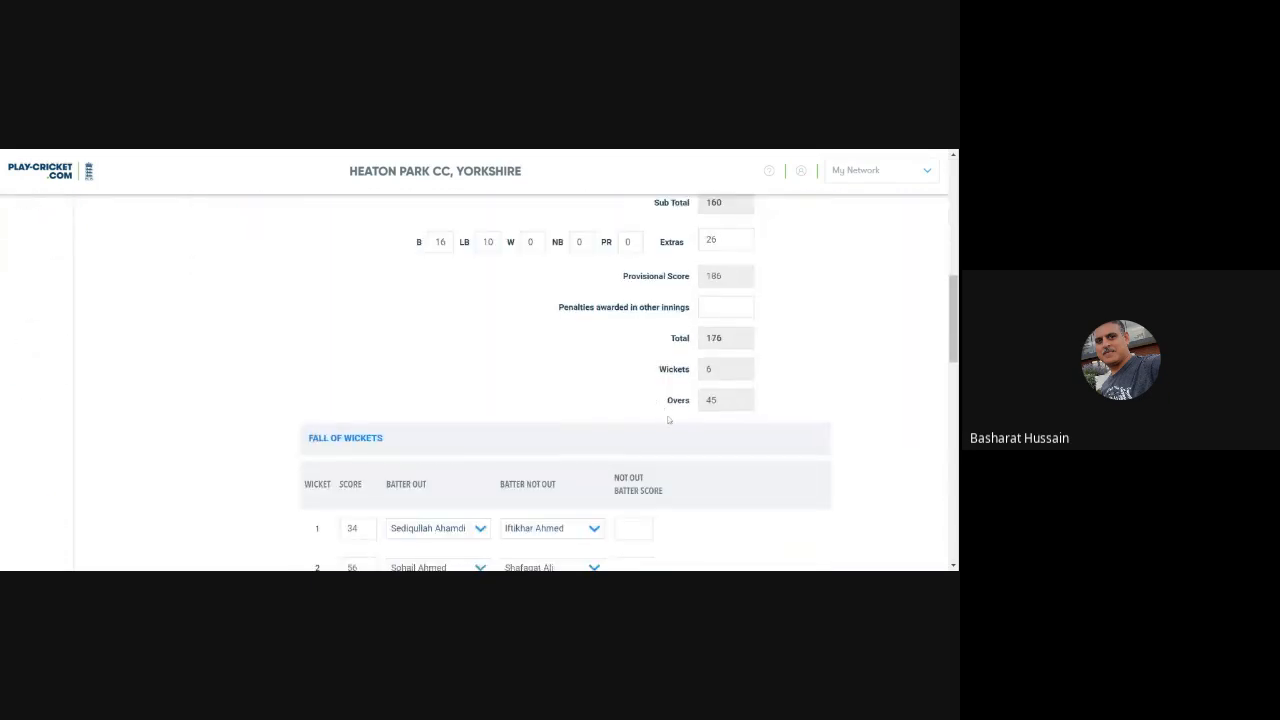